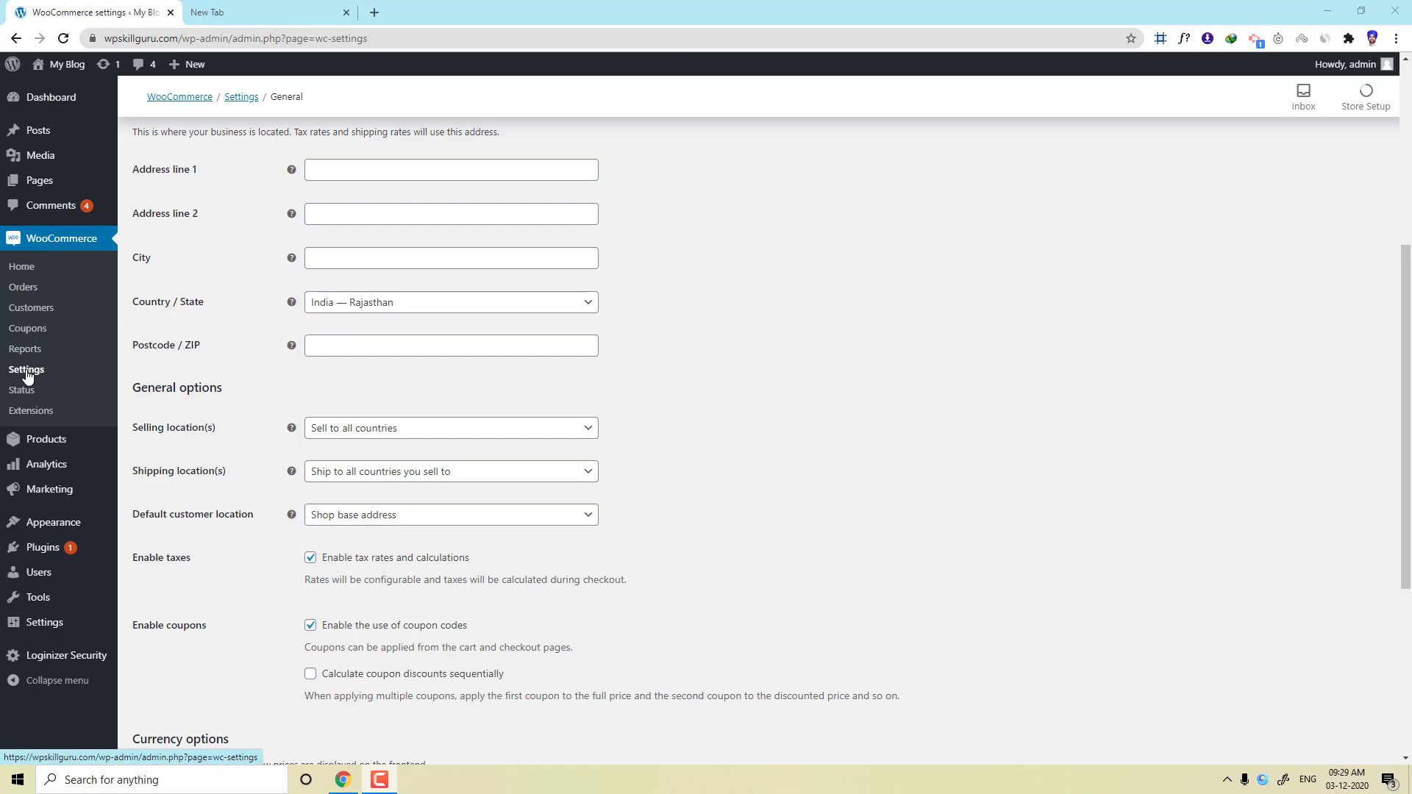
Review the store address and General options, then open the Default customer location dropdown.
scroll(346, 363, up, 4)
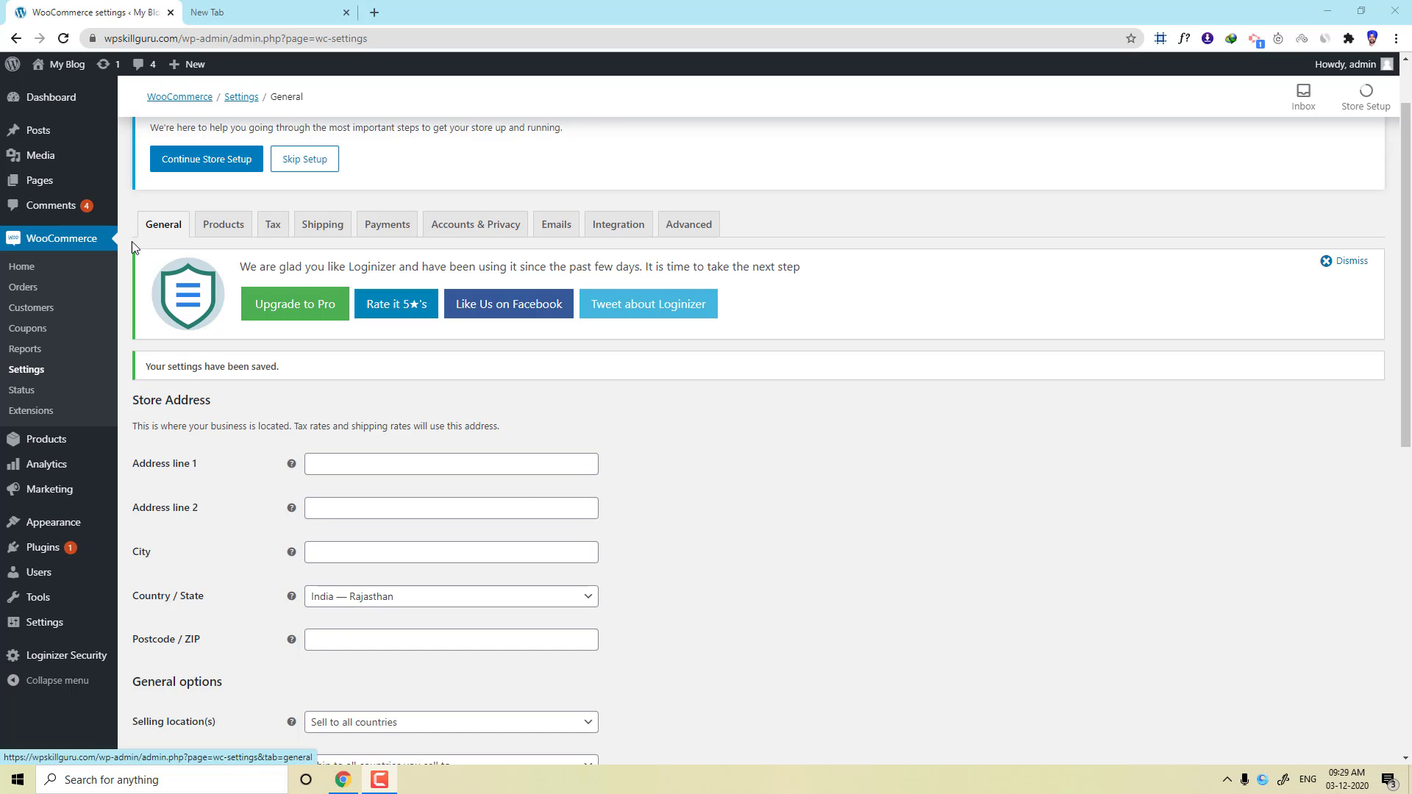
scroll(340, 368, down, 3)
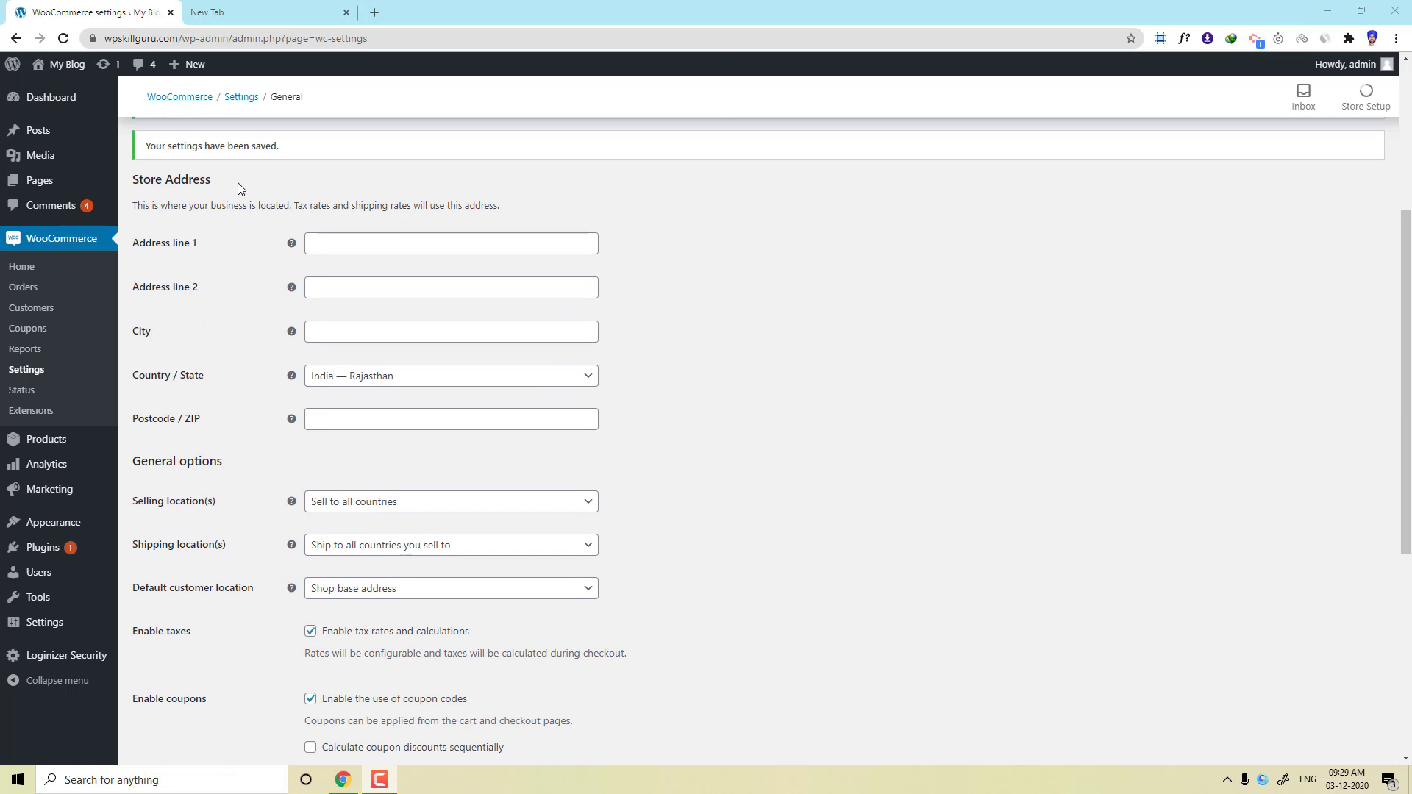
drag(127, 188, 139, 220)
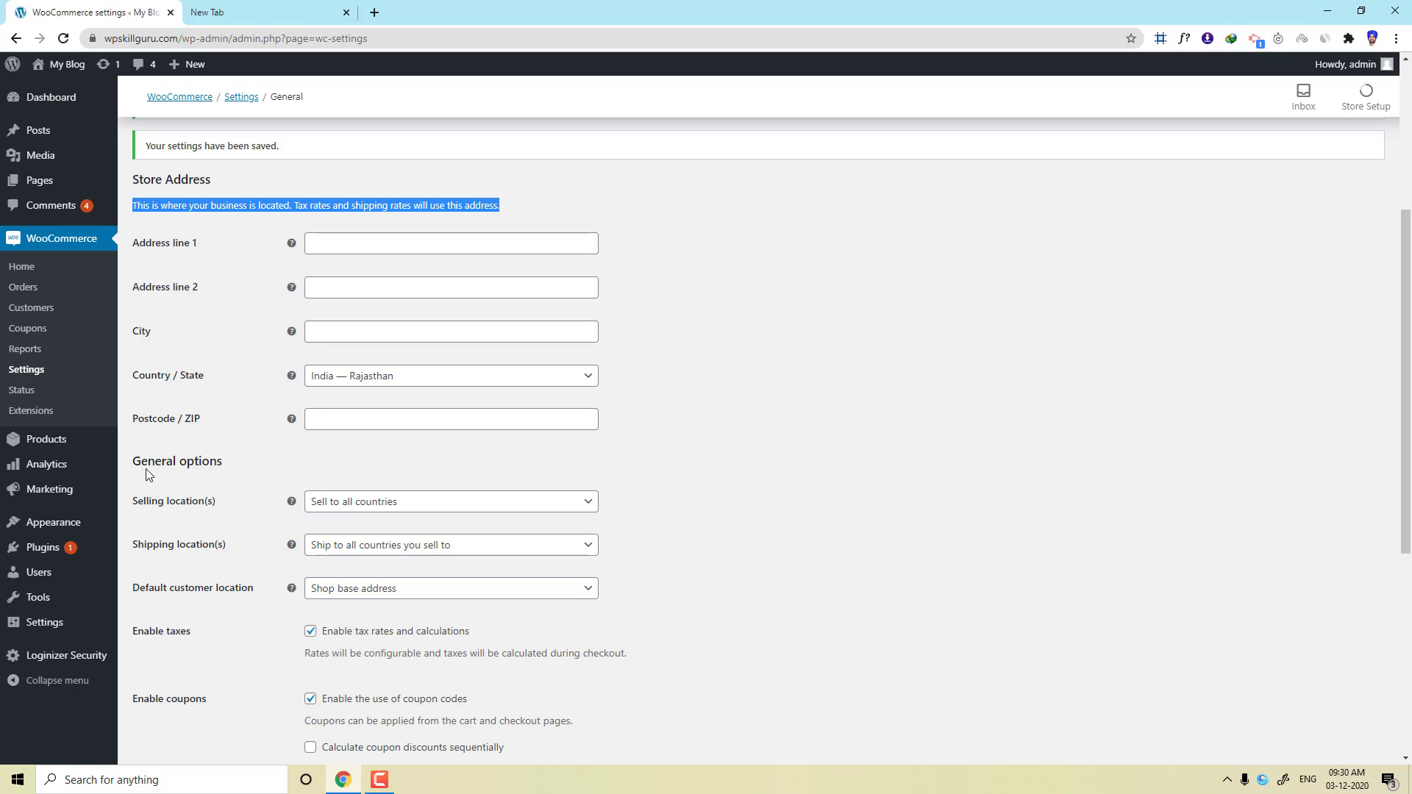
drag(140, 464, 254, 470)
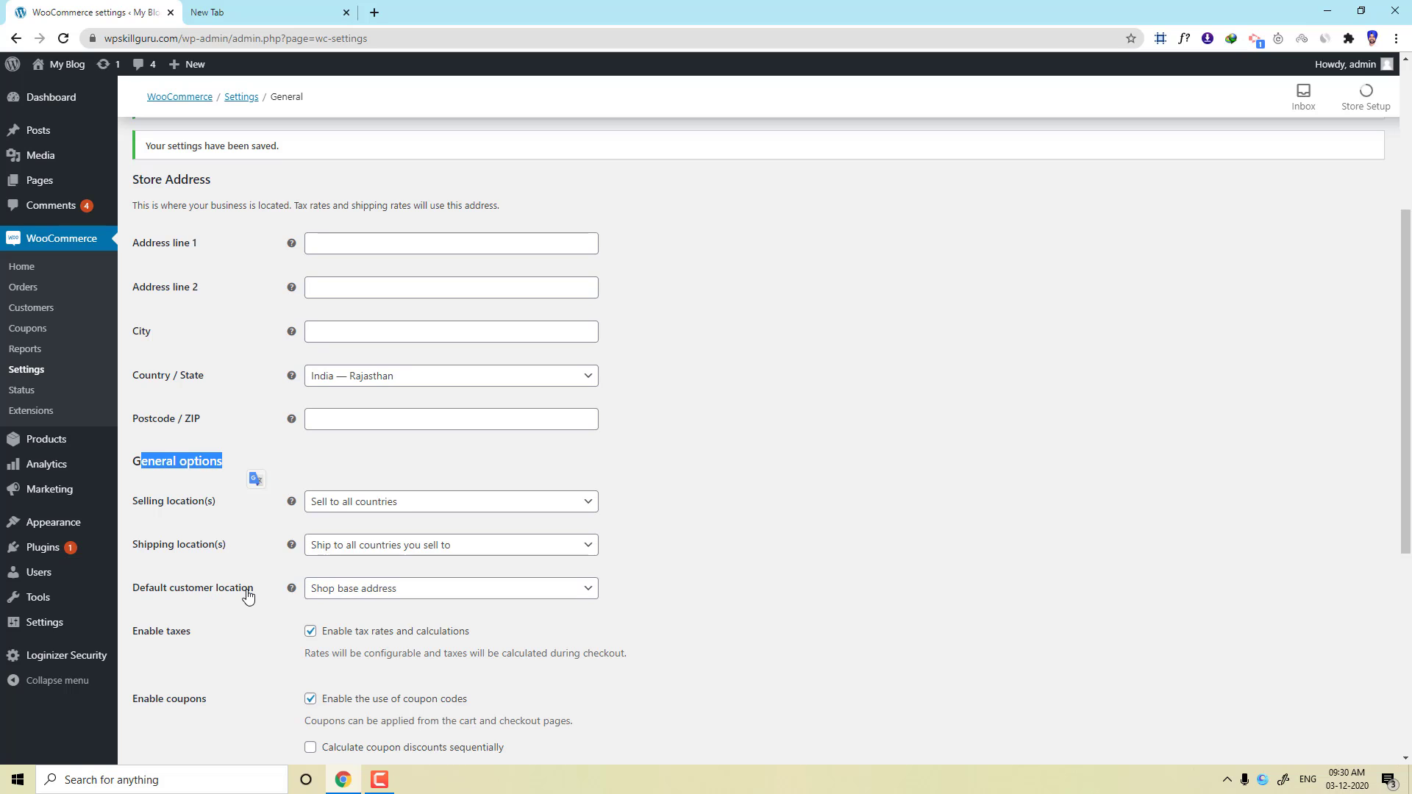
click(356, 588)
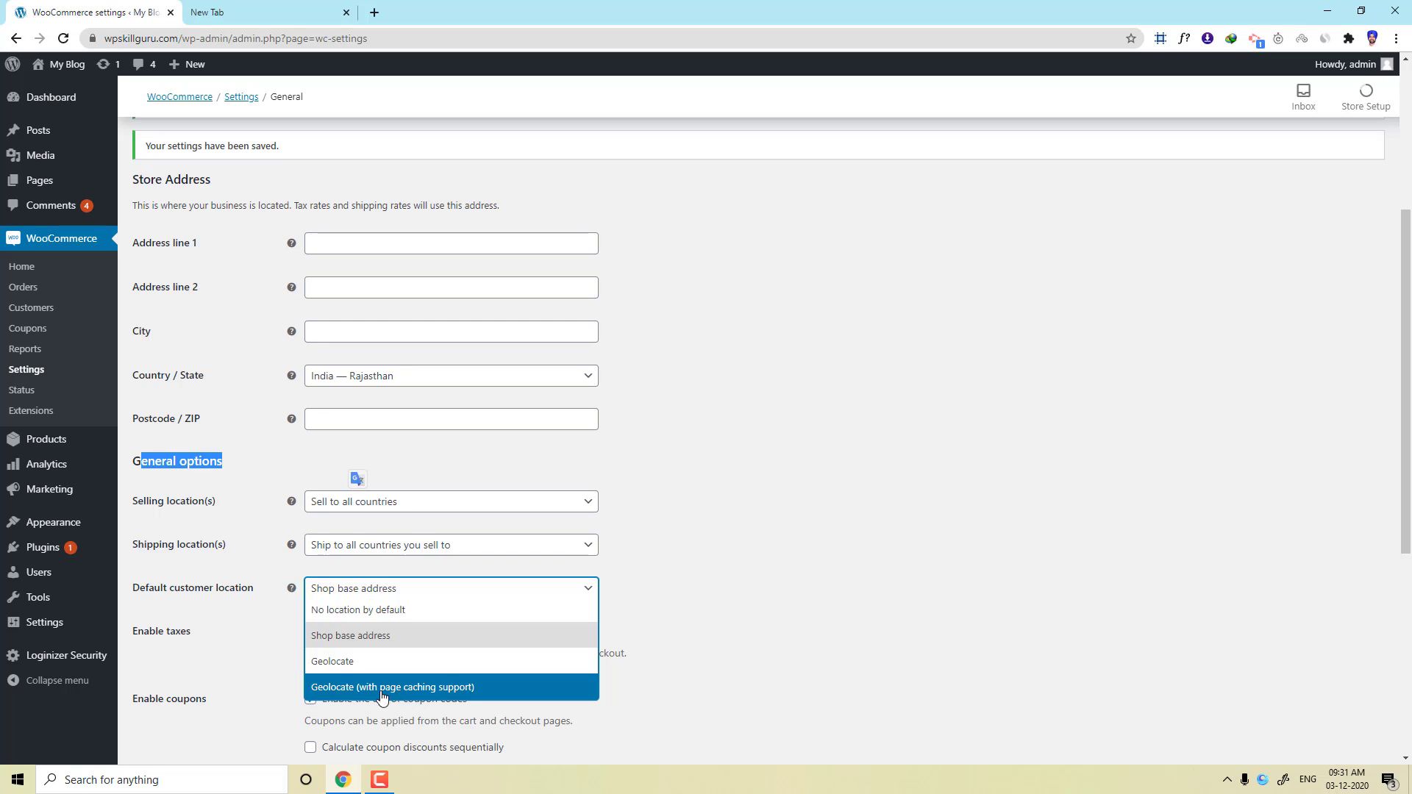
Choose Geolocate as the Default customer location and save the General settings.
click(331, 663)
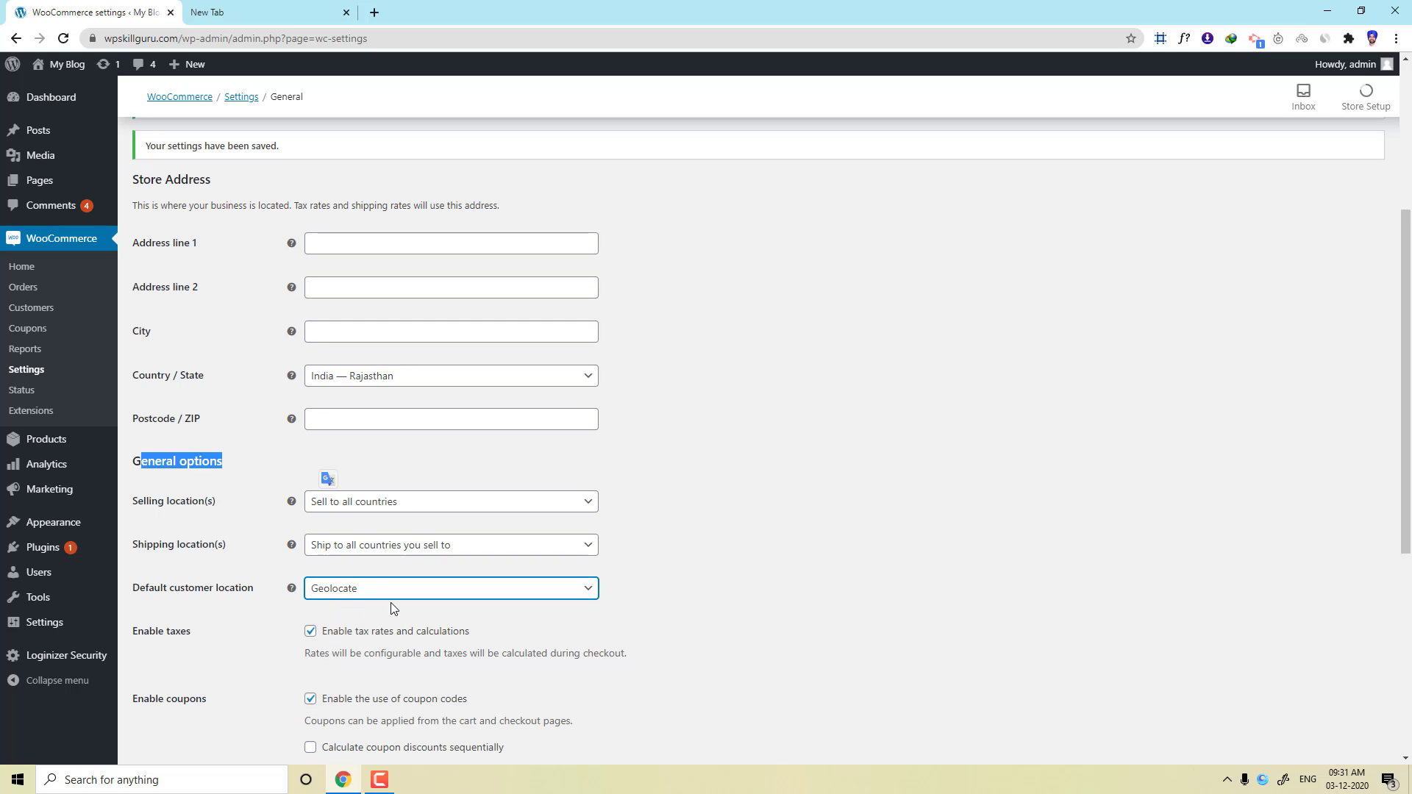
scroll(369, 638, down, 4)
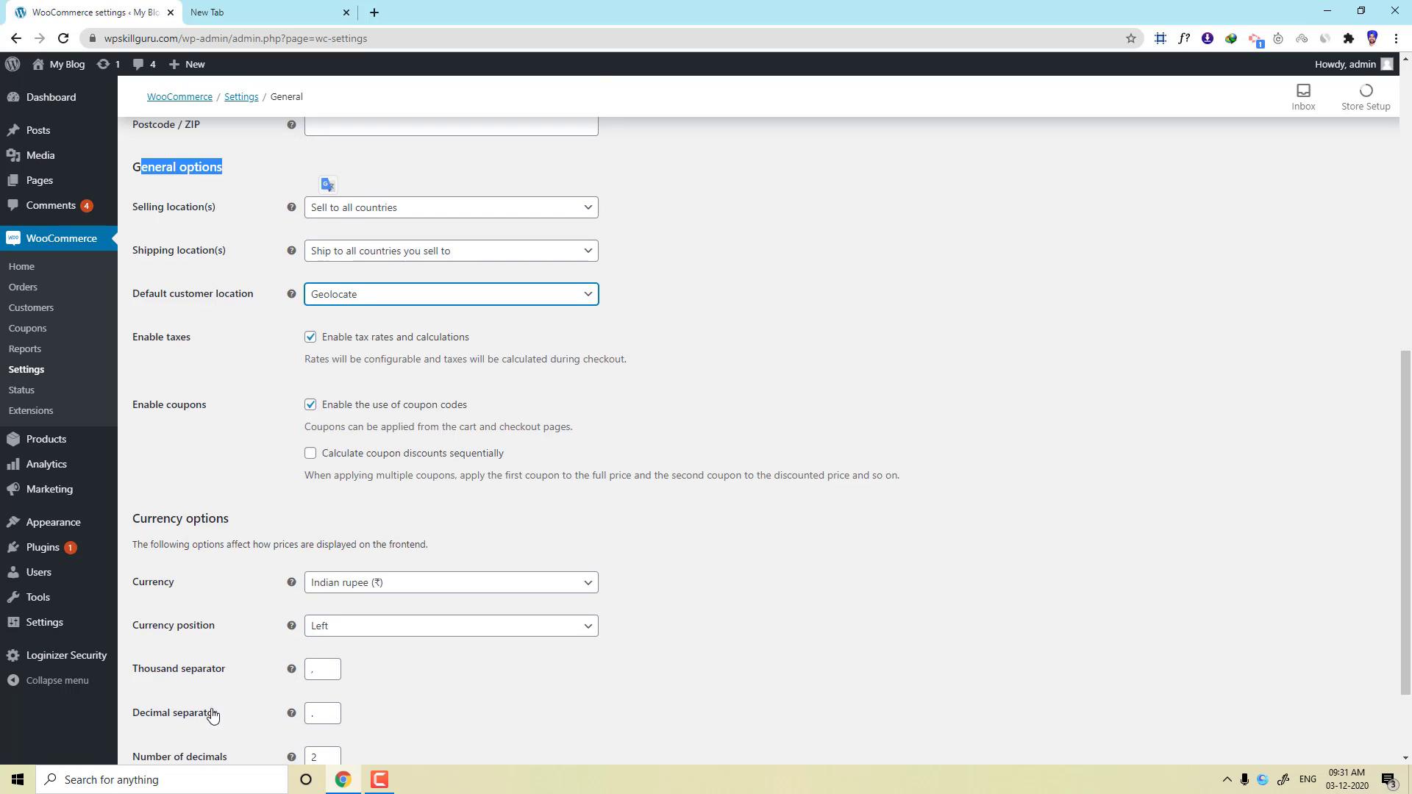
click(176, 757)
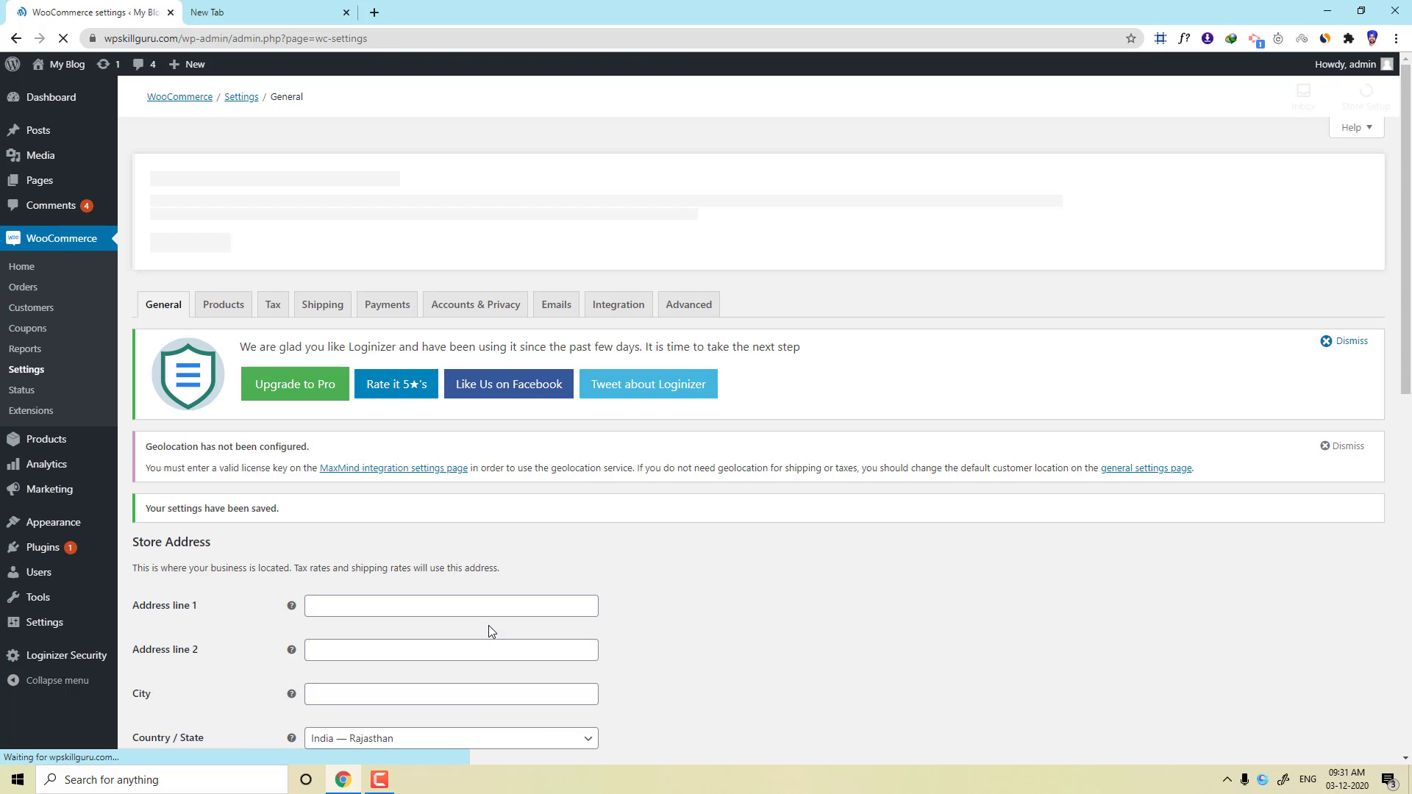
scroll(597, 580, down, 3)
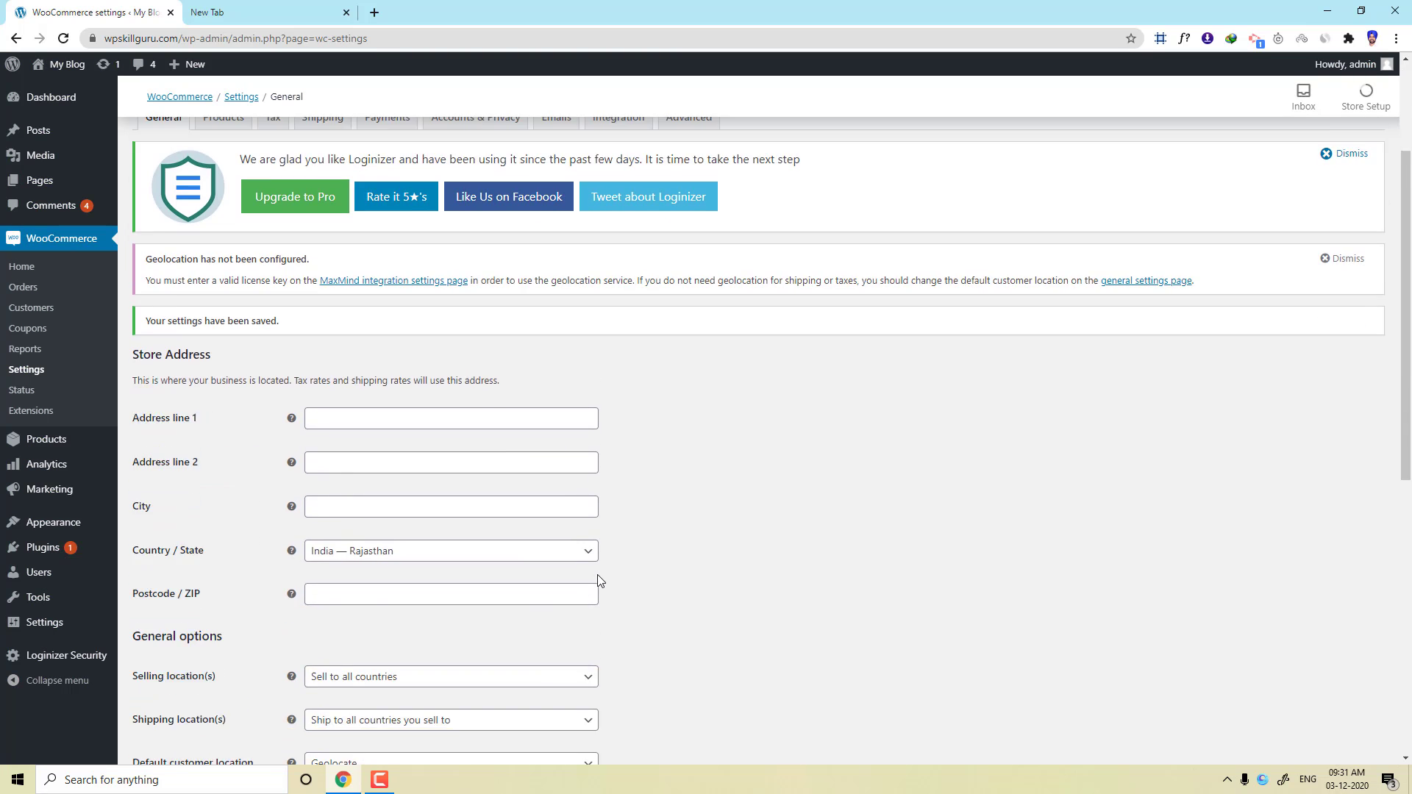
scroll(597, 580, down, 3)
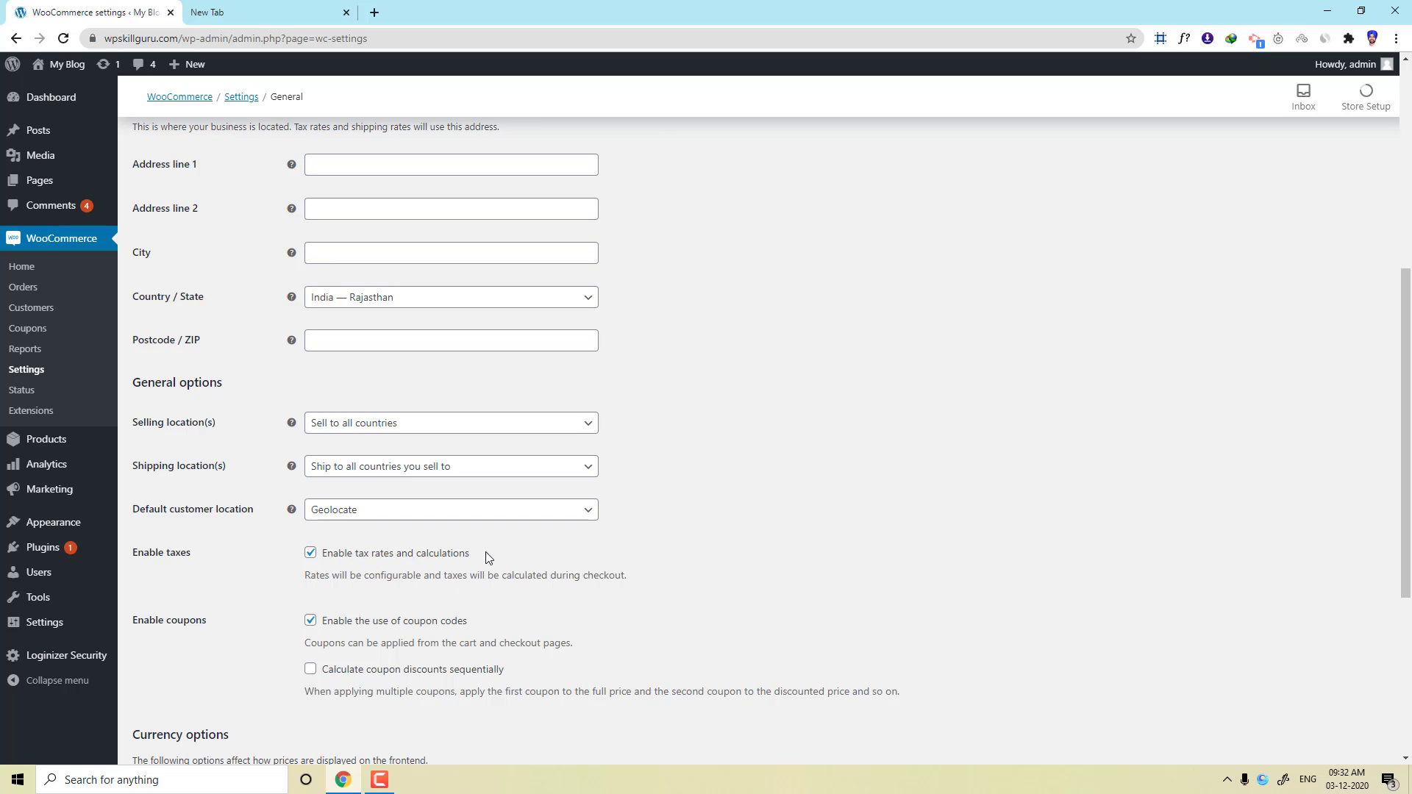
drag(402, 562, 306, 563)
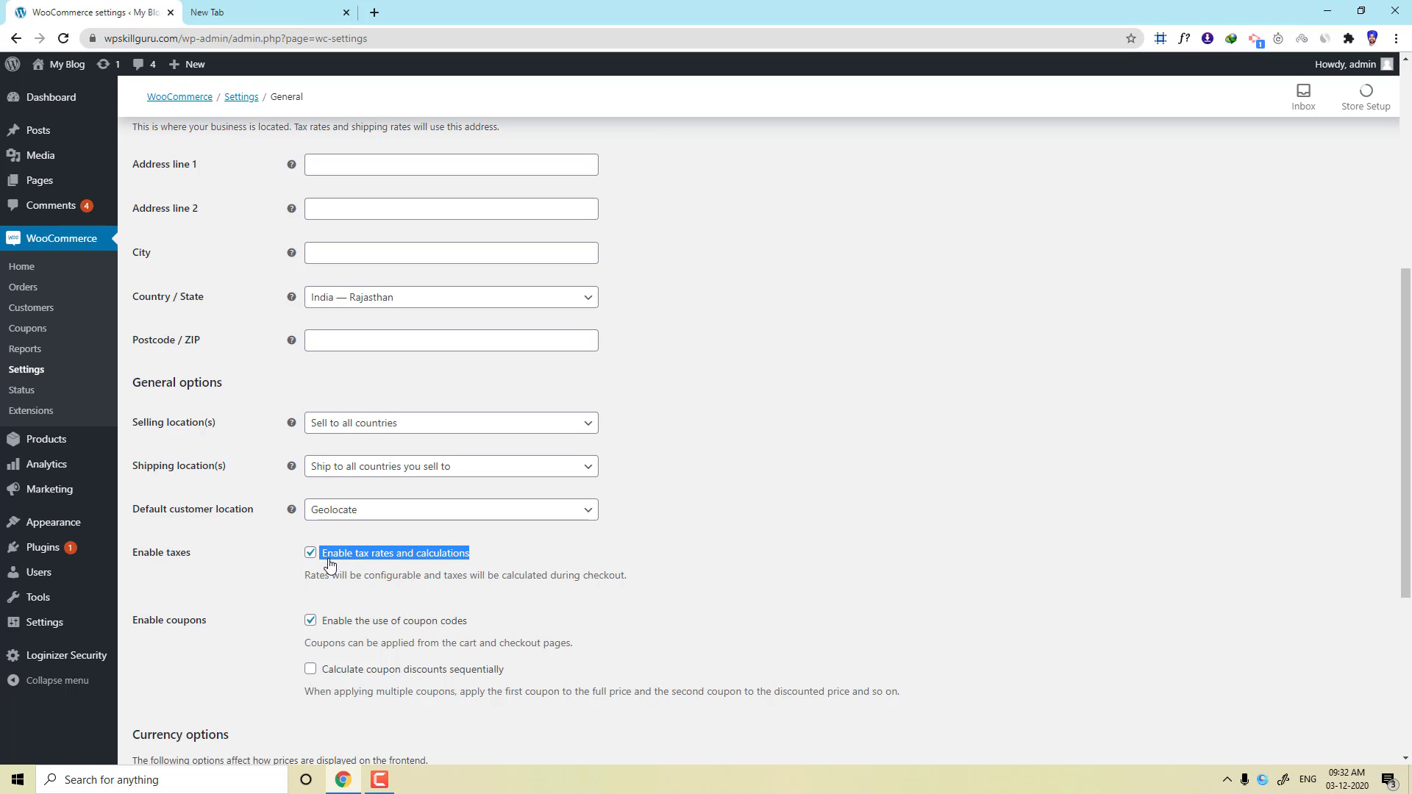
click(493, 542)
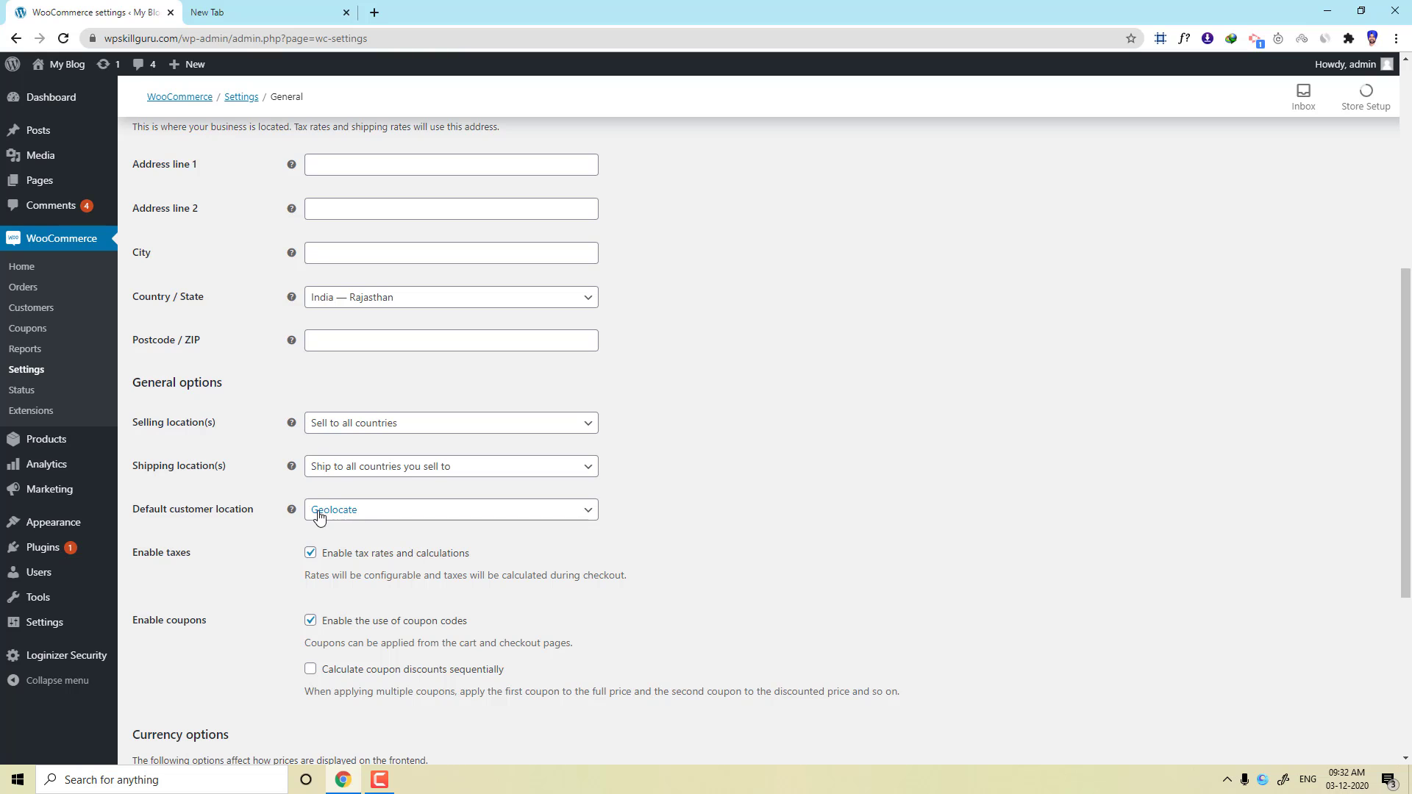
scroll(350, 532, down, 5)
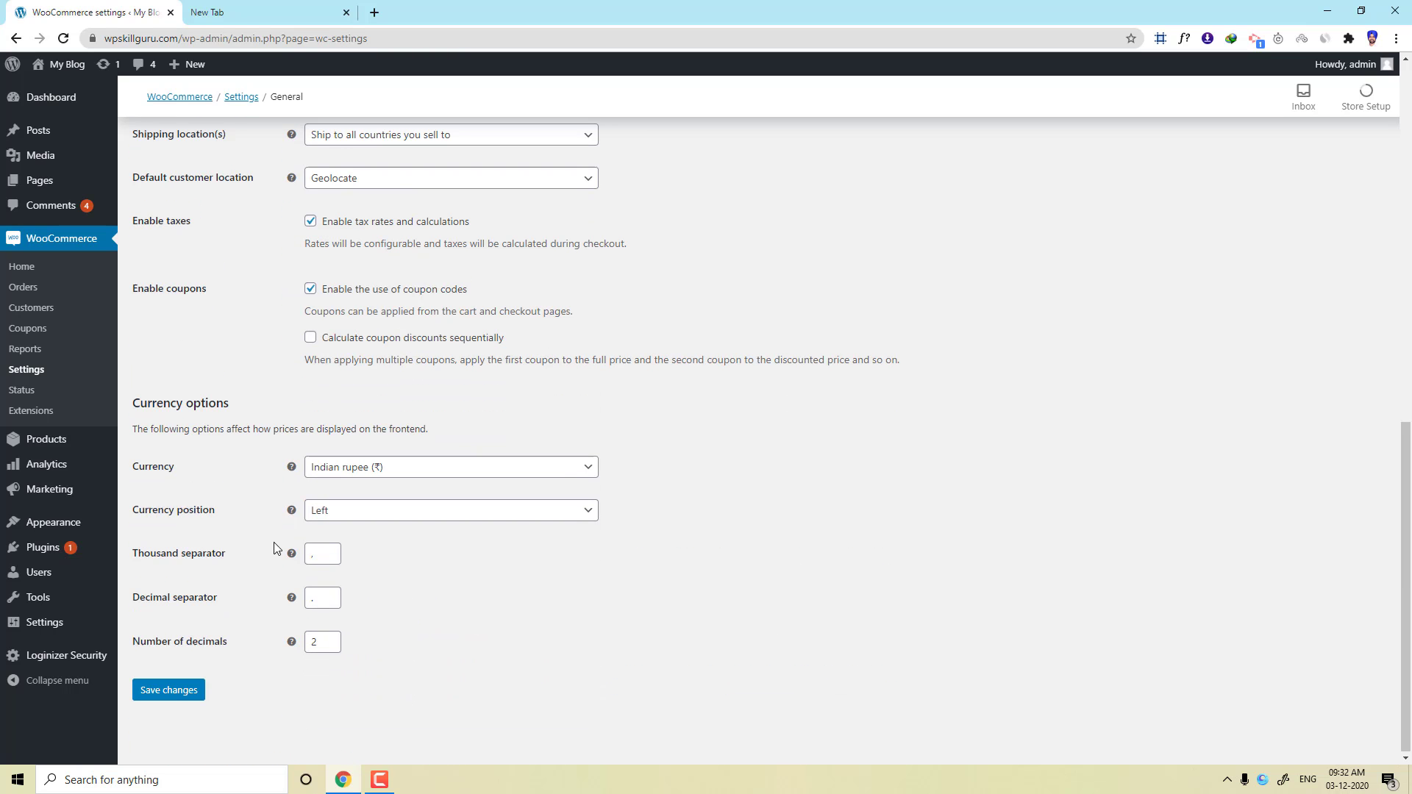
click(177, 691)
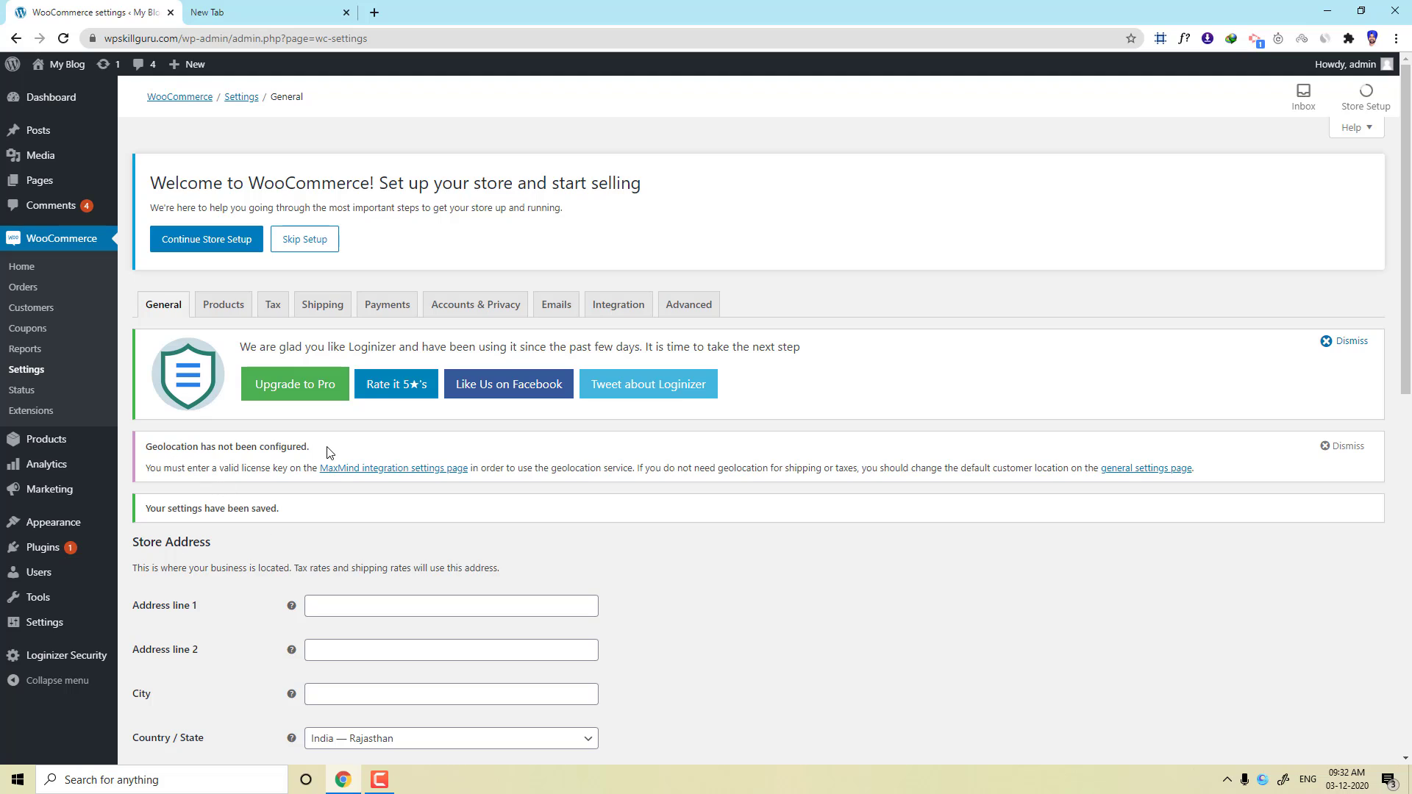
drag(331, 450, 143, 456)
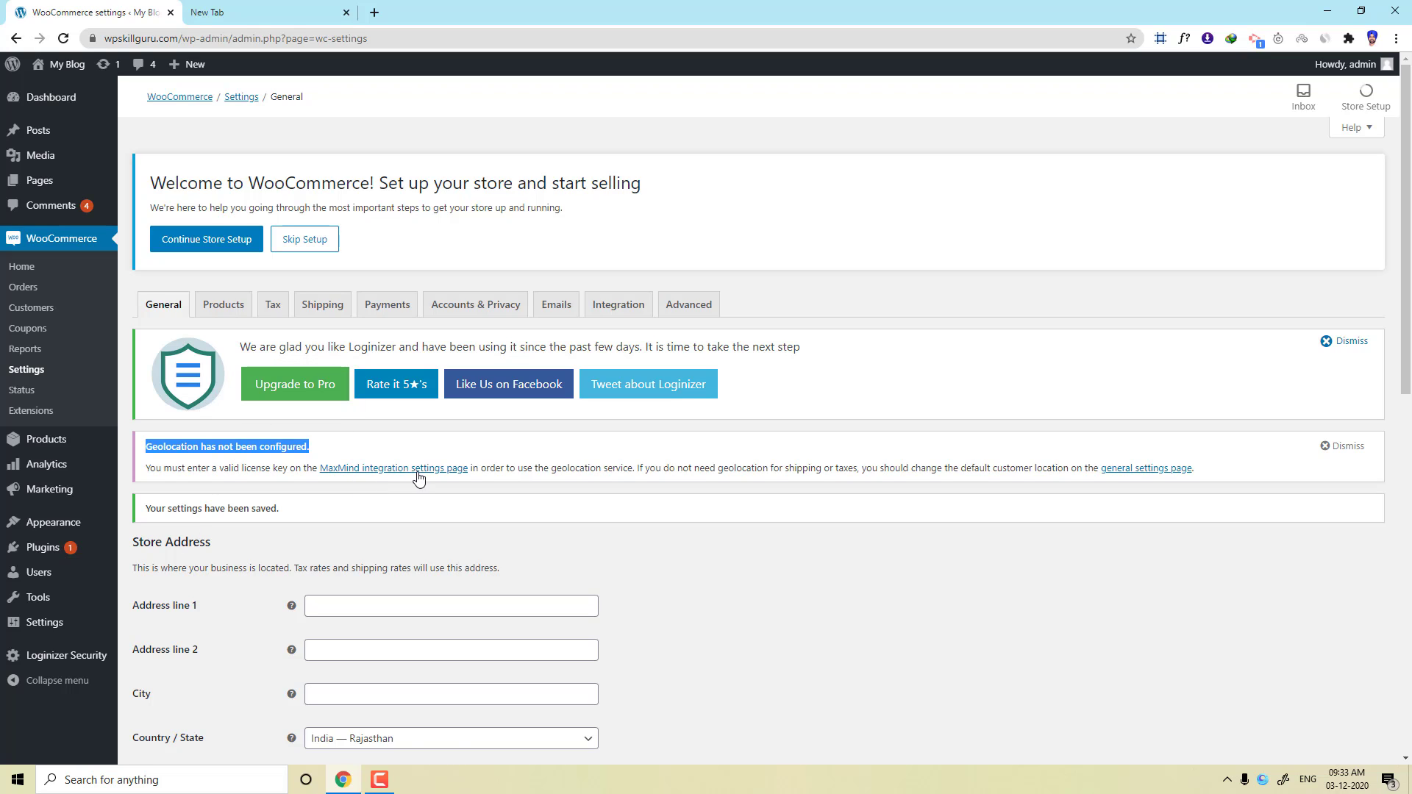
Follow the notice link to the MaxMind Geolocation integration and note the empty License Key field.
click(390, 474)
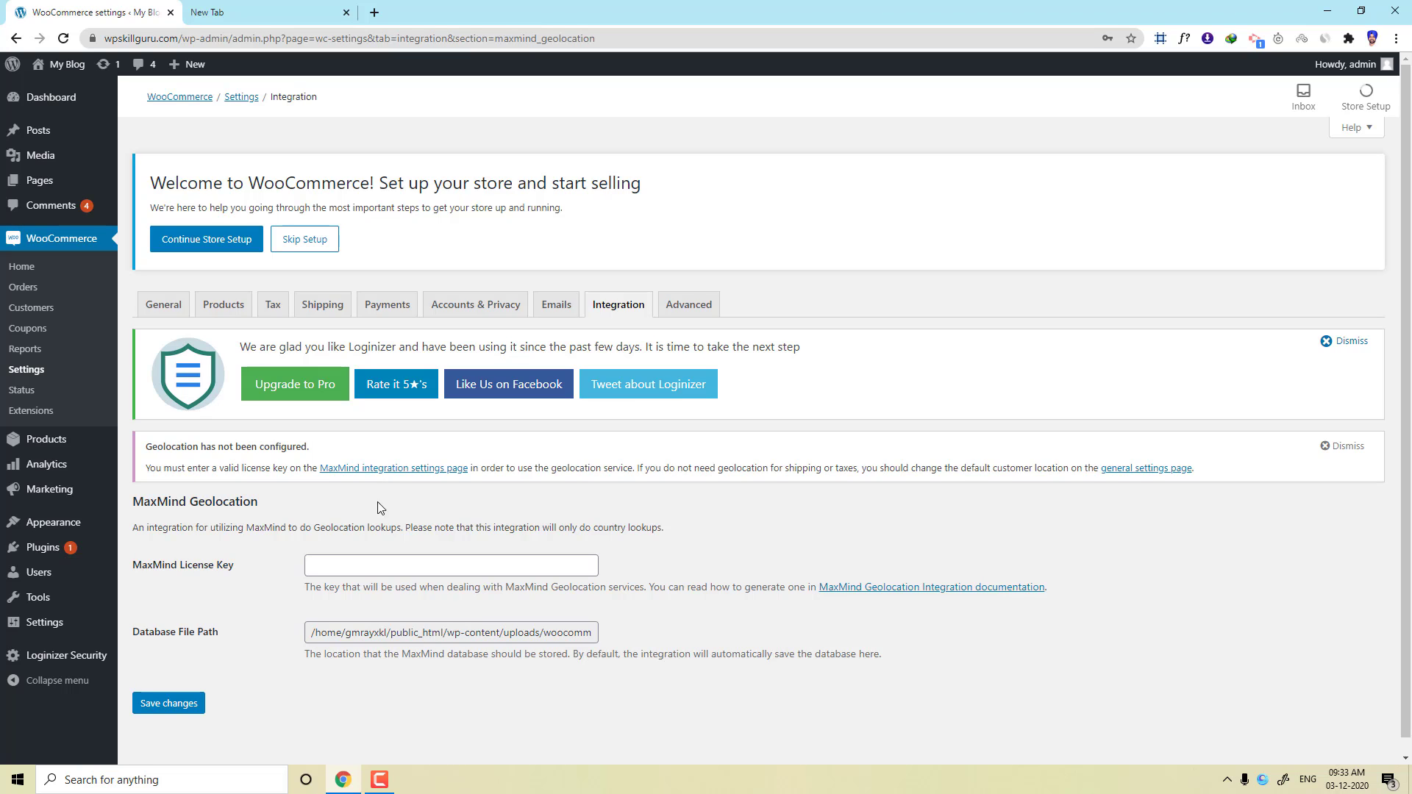
drag(234, 566, 164, 572)
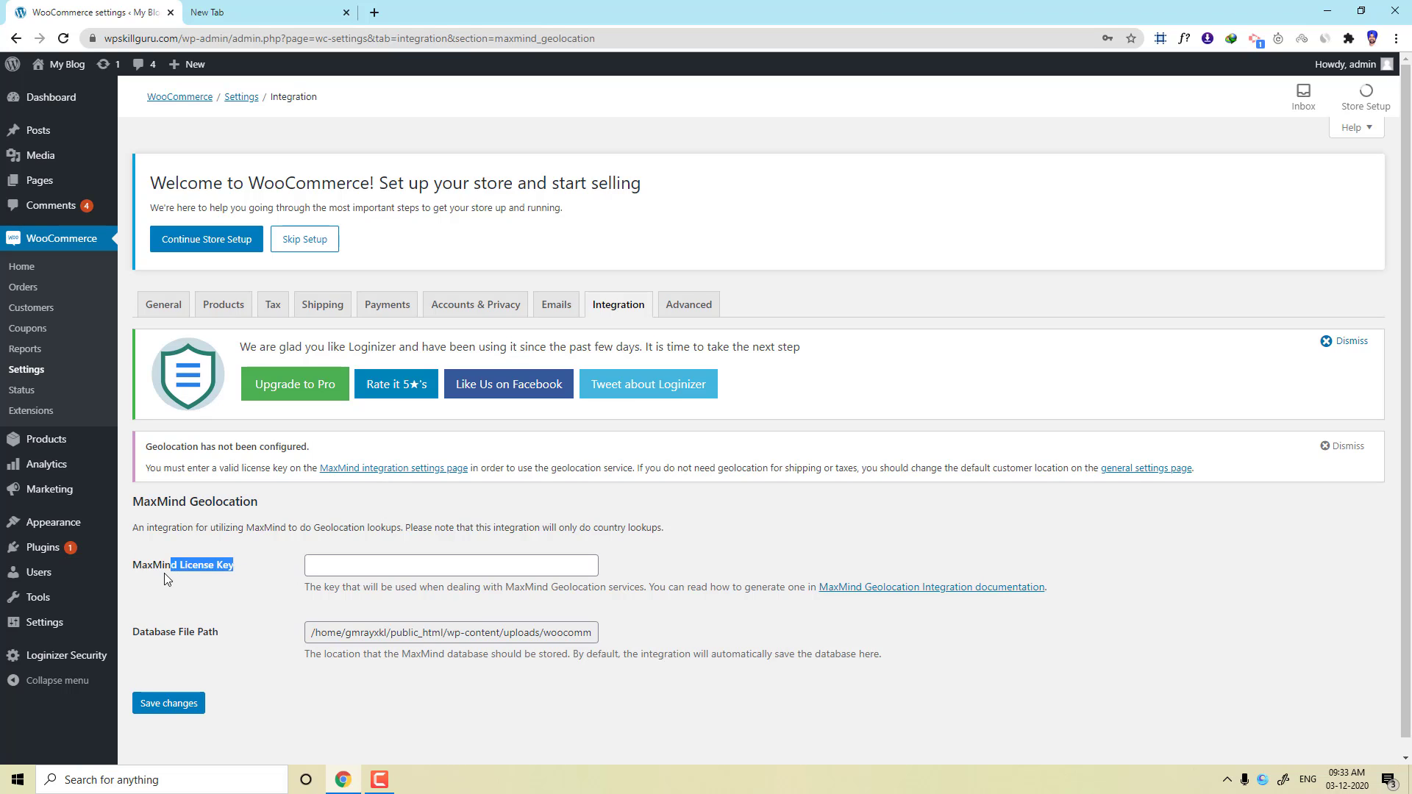
click(240, 576)
triple_click(184, 565)
click(261, 19)
Go to maxmind.com/en/ in the second tab and open the GeoLite2 Sign Up page.
drag(188, 40, 83, 65)
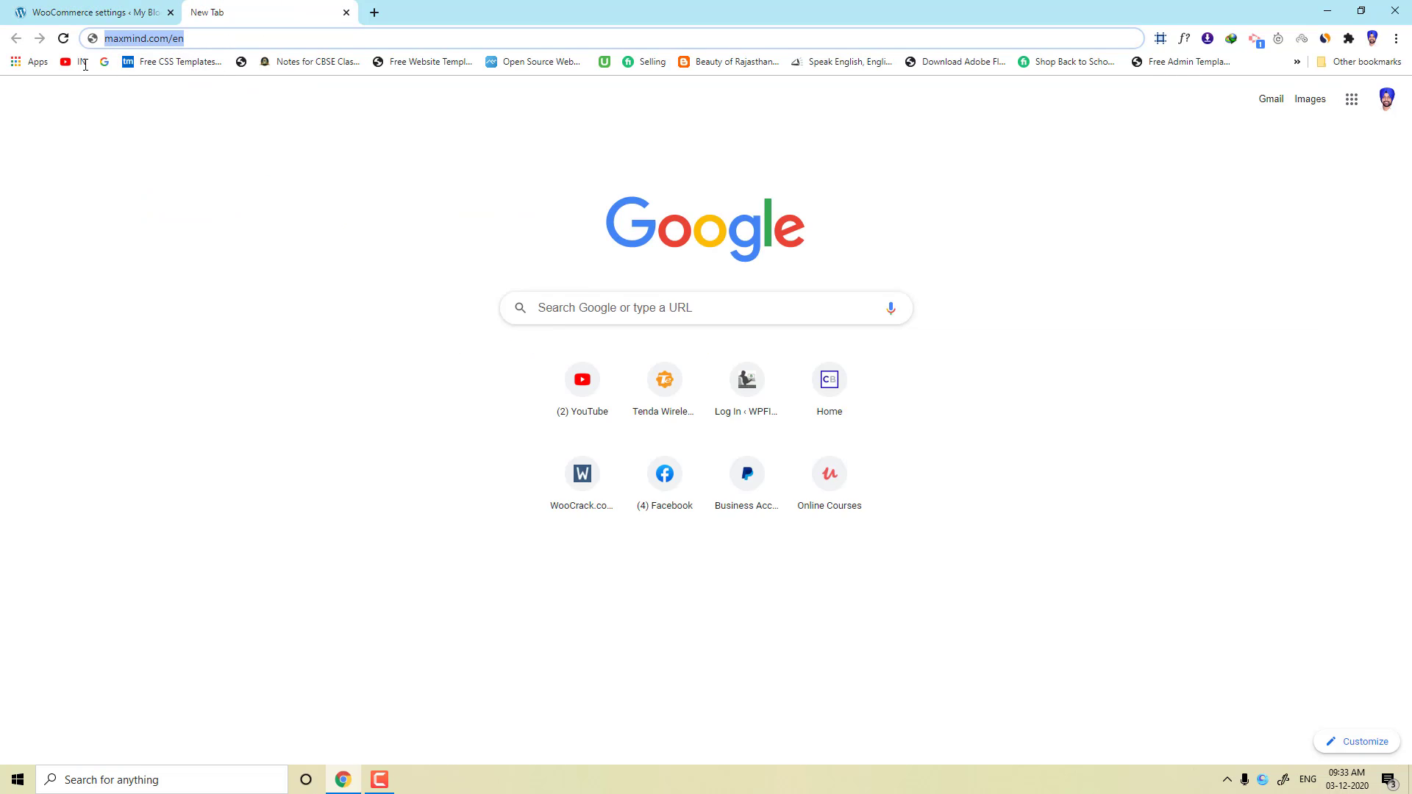
text(max)
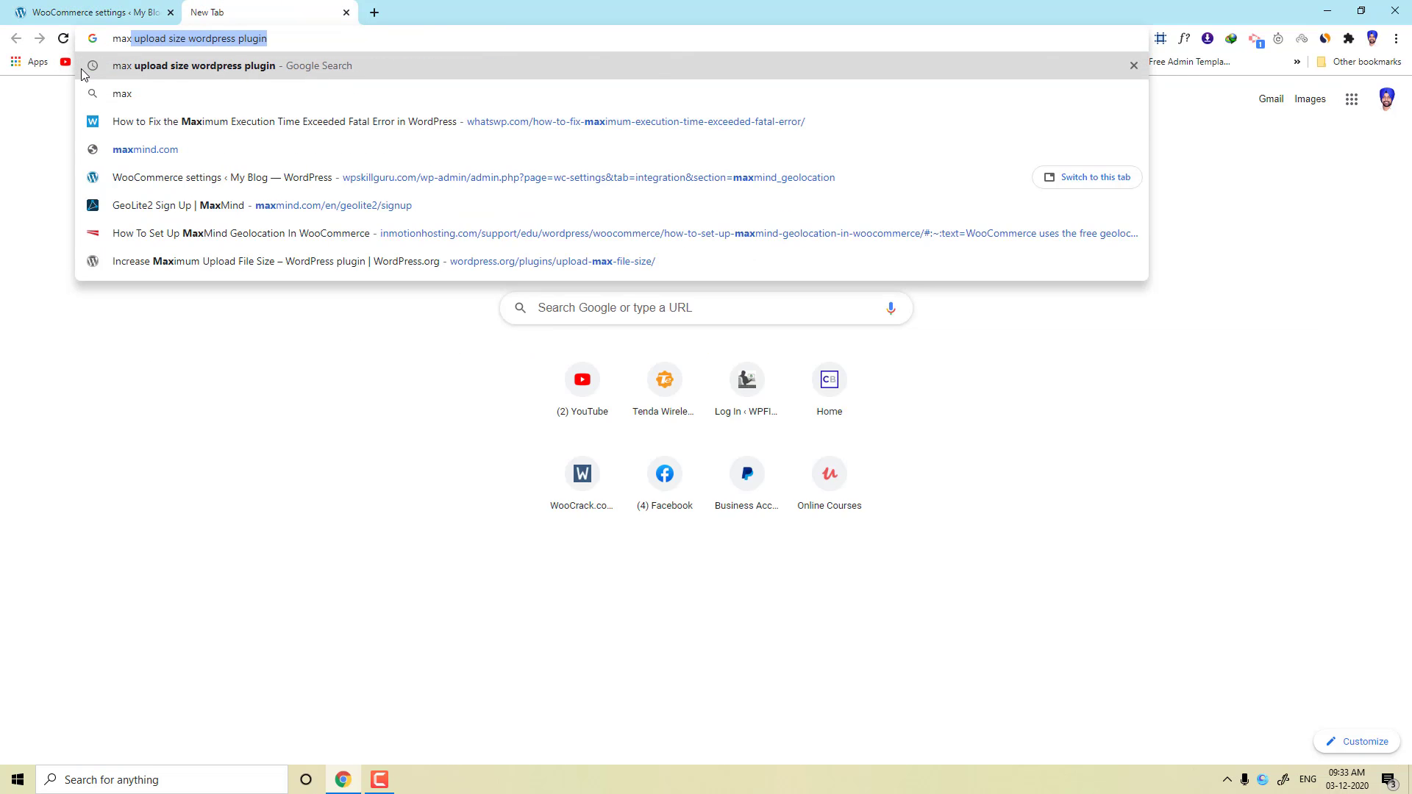
text(mind.com)
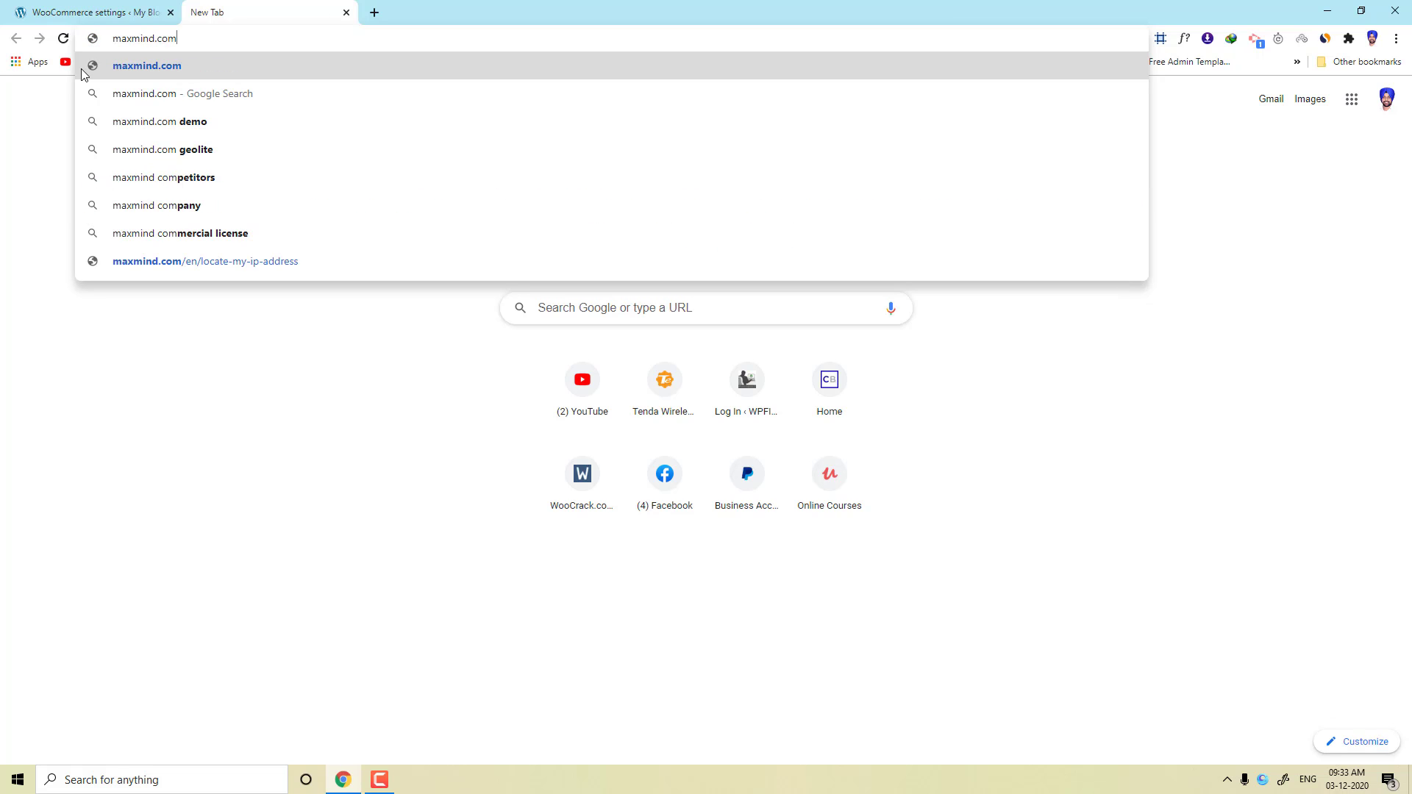
text(/e)
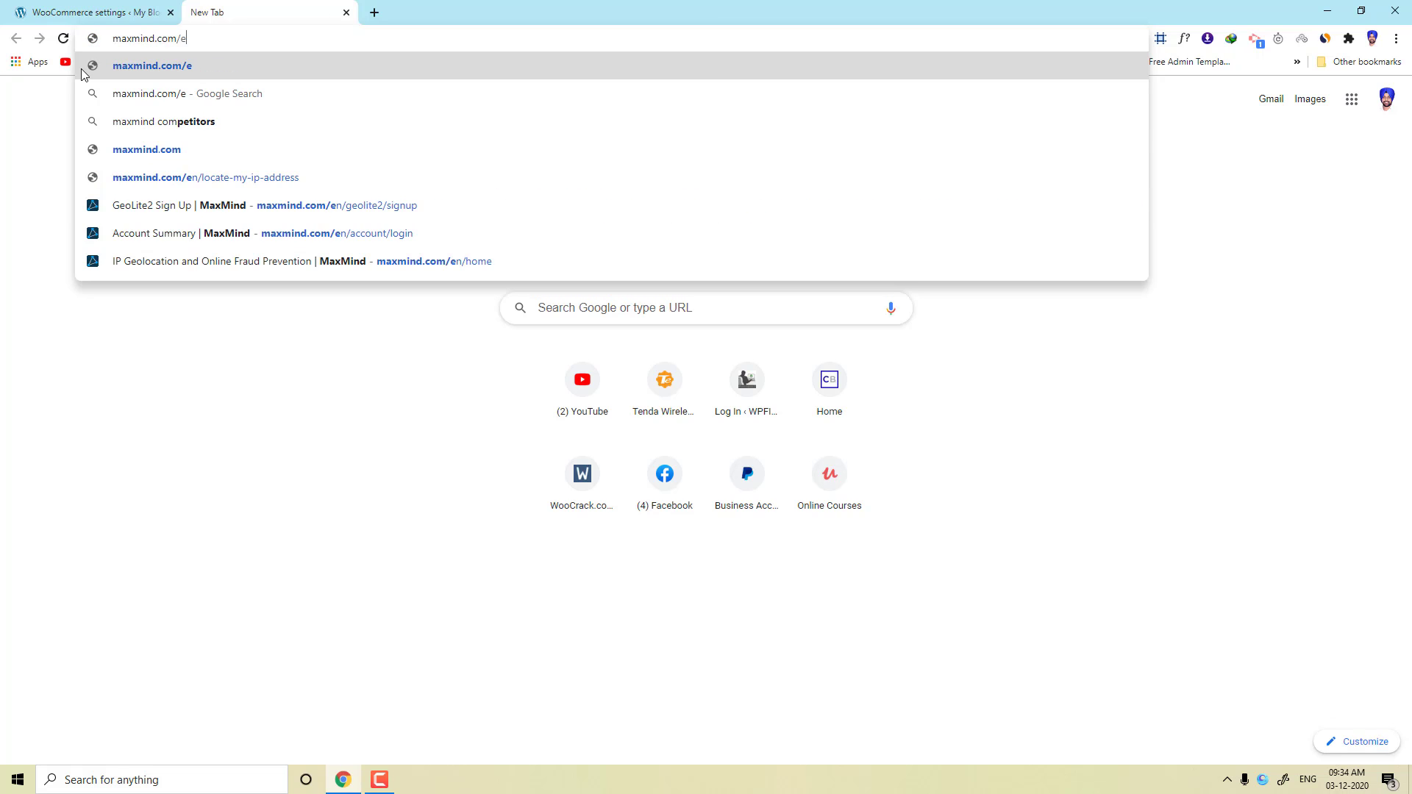
text(n/)
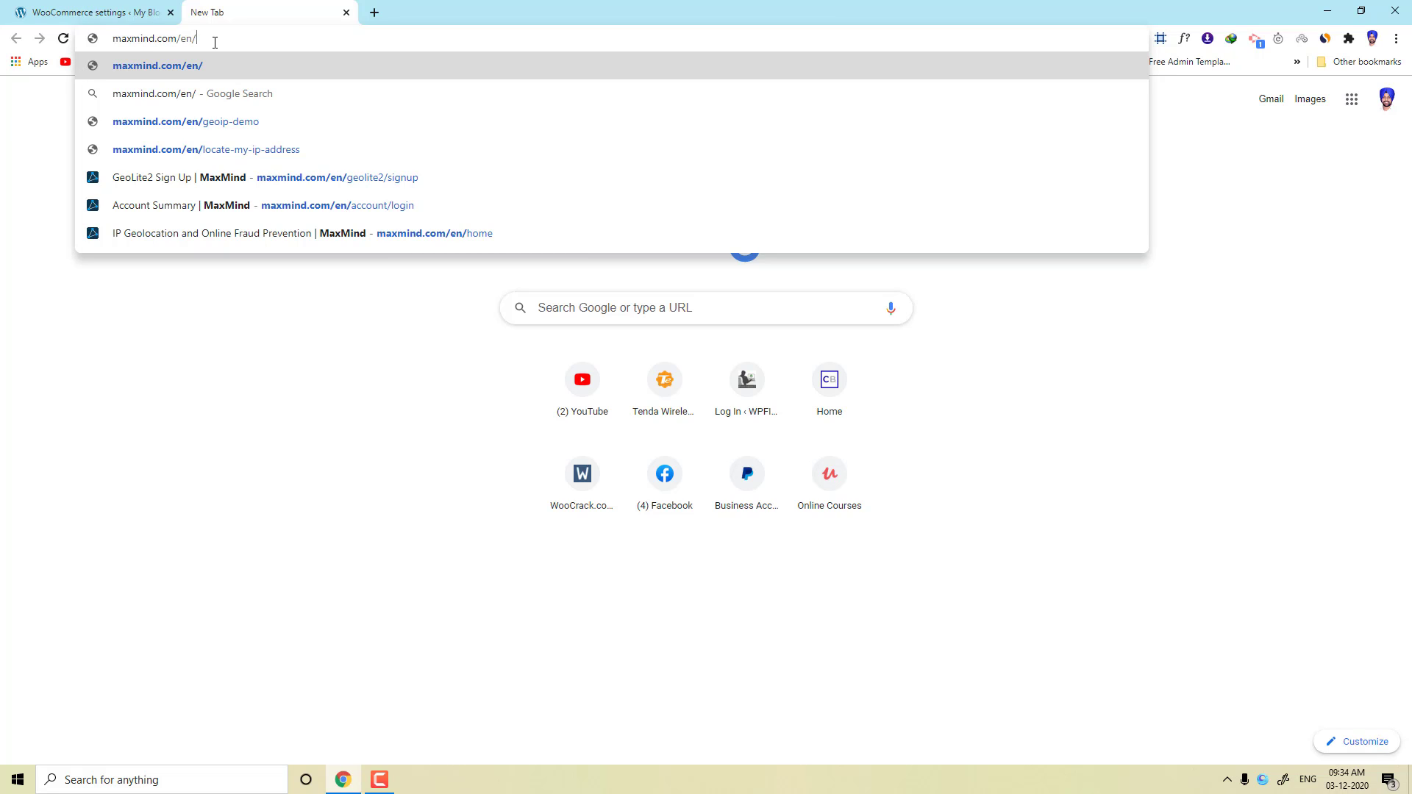
click(330, 181)
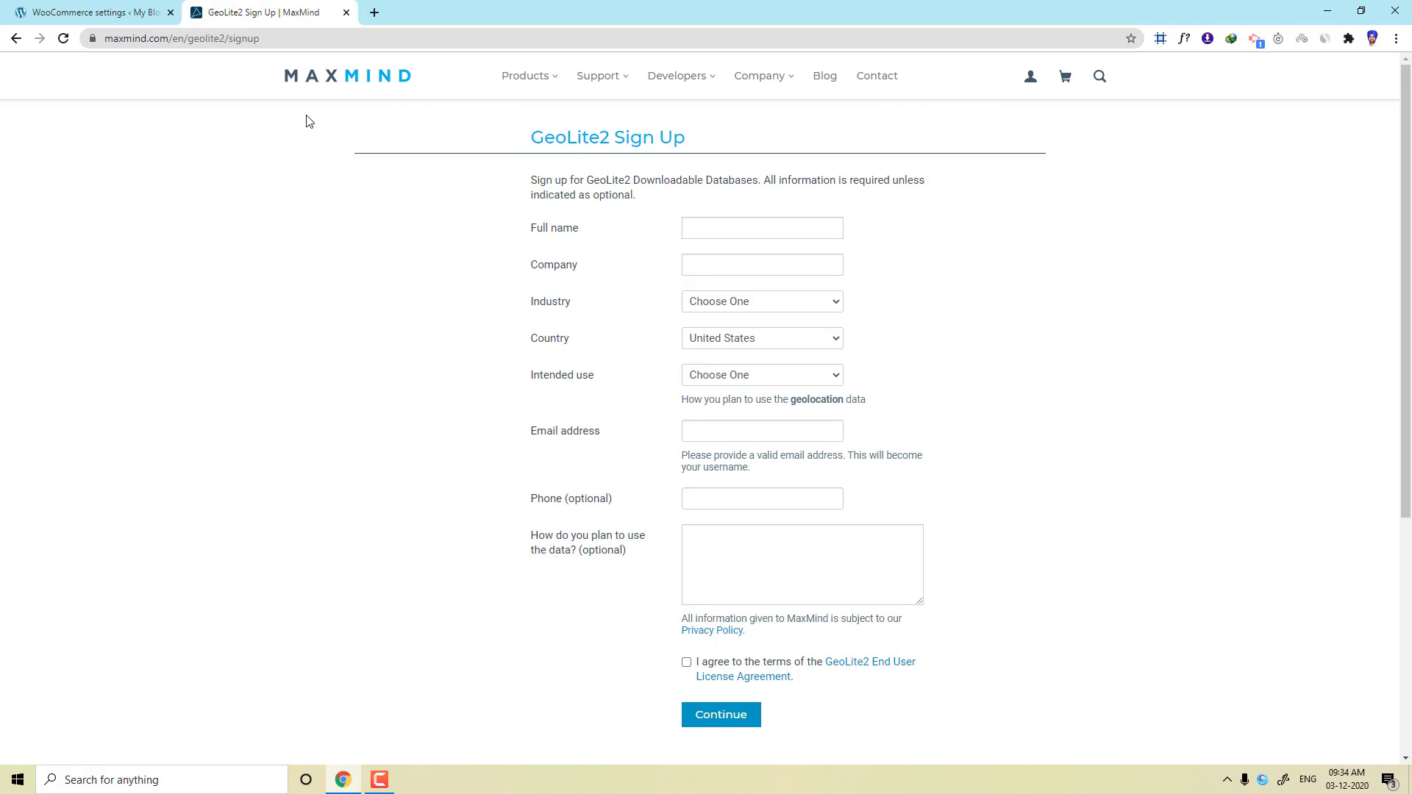
Enter WP Skill Guru as both the full name and the company.
click(719, 230)
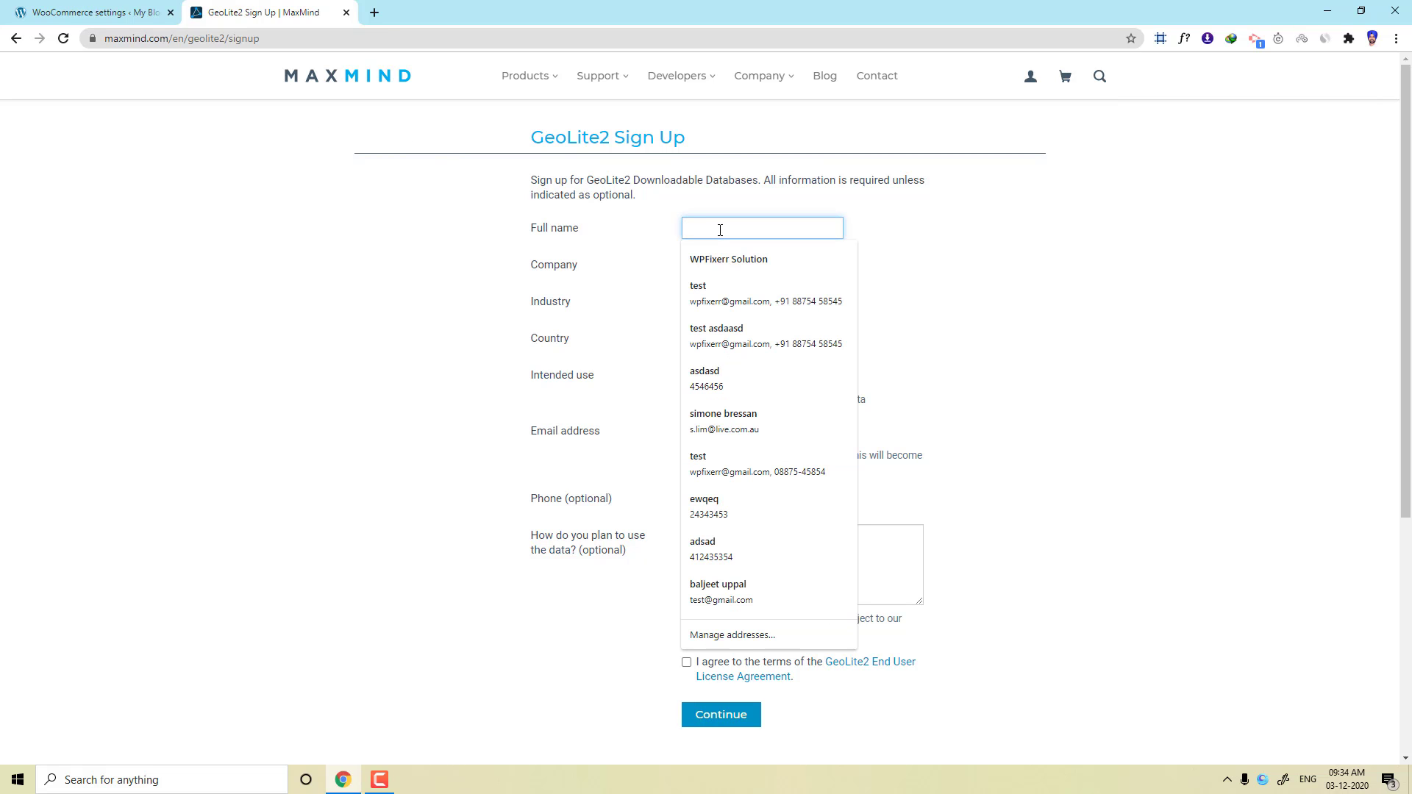
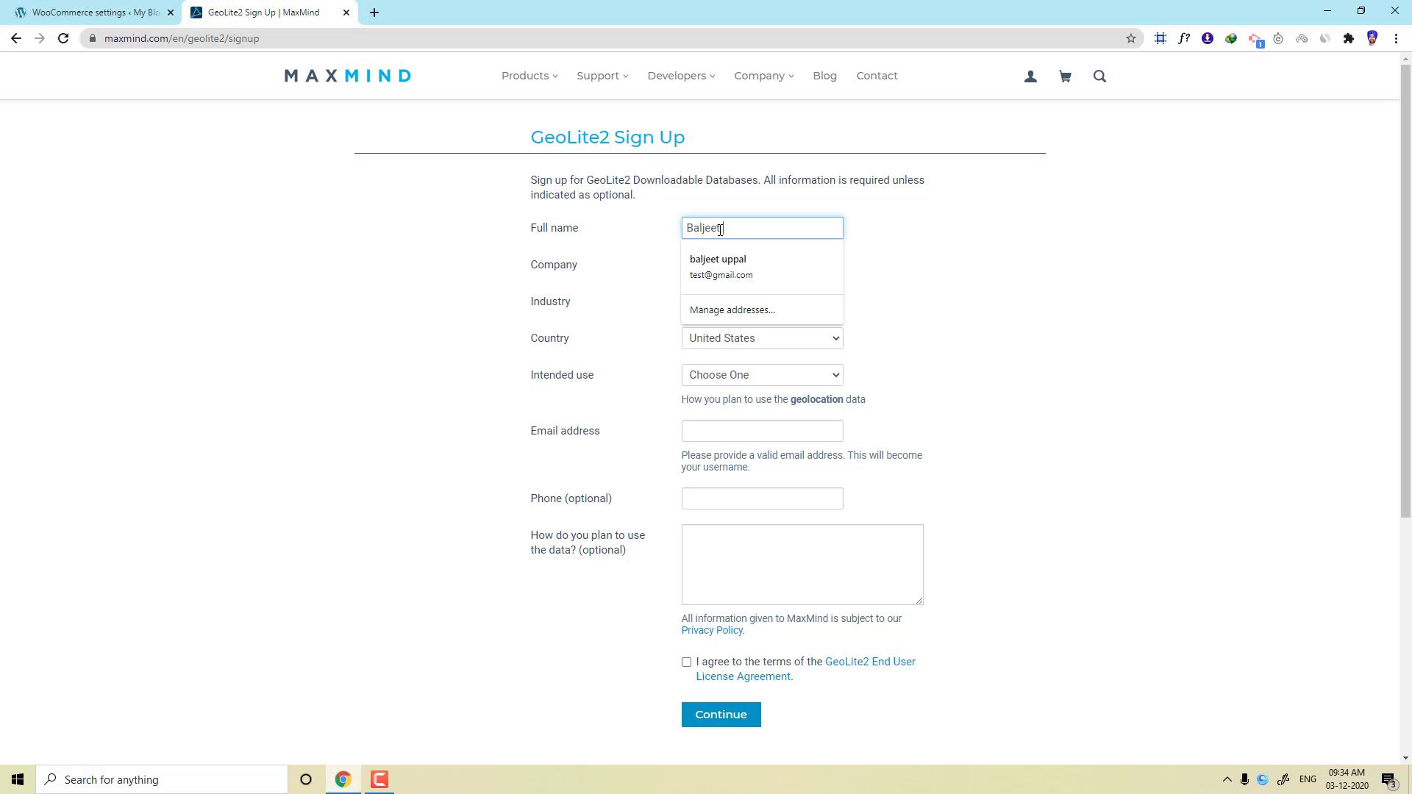
key(ctrl+a)
text(Wp)
key(BackSpace)
text(P Skil)
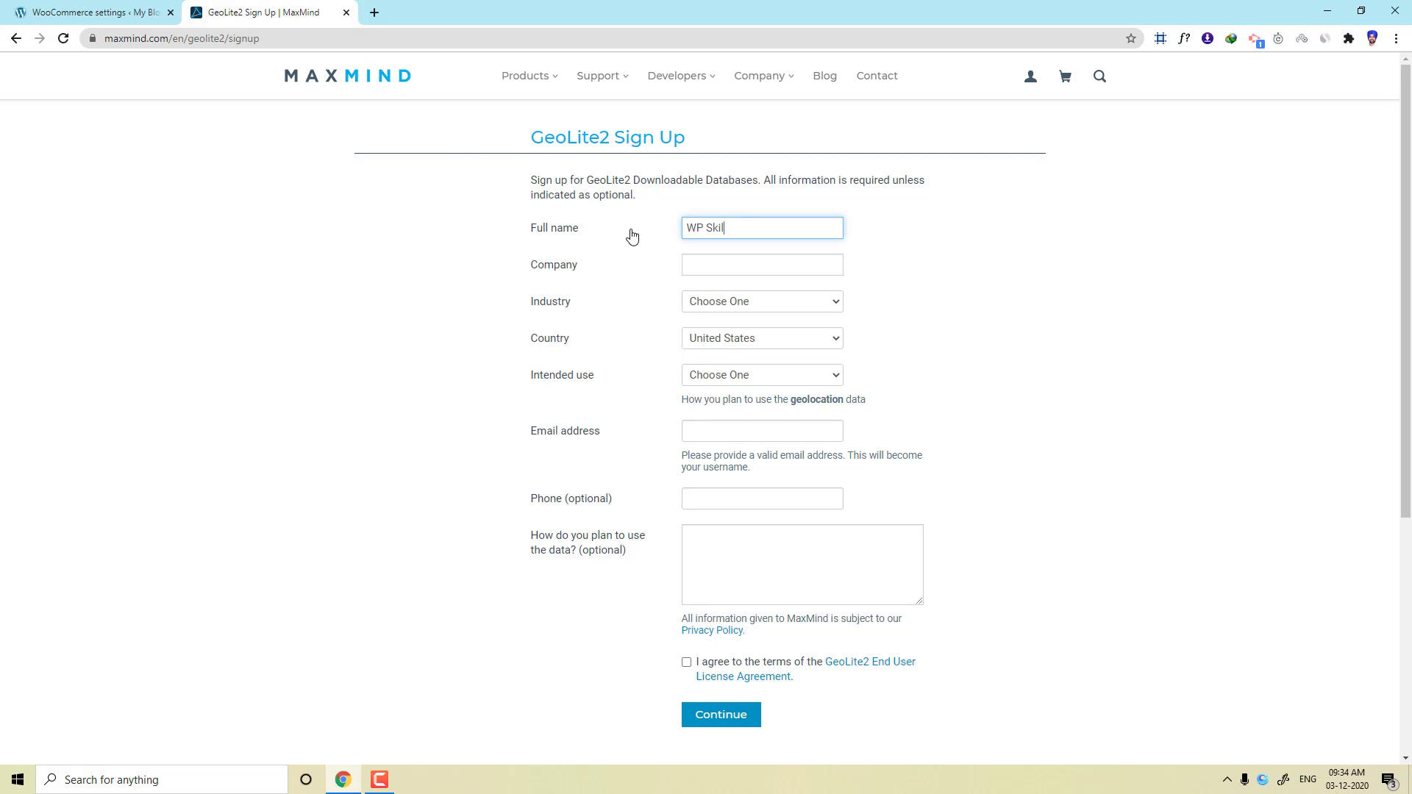
text(l Guru)
click(709, 270)
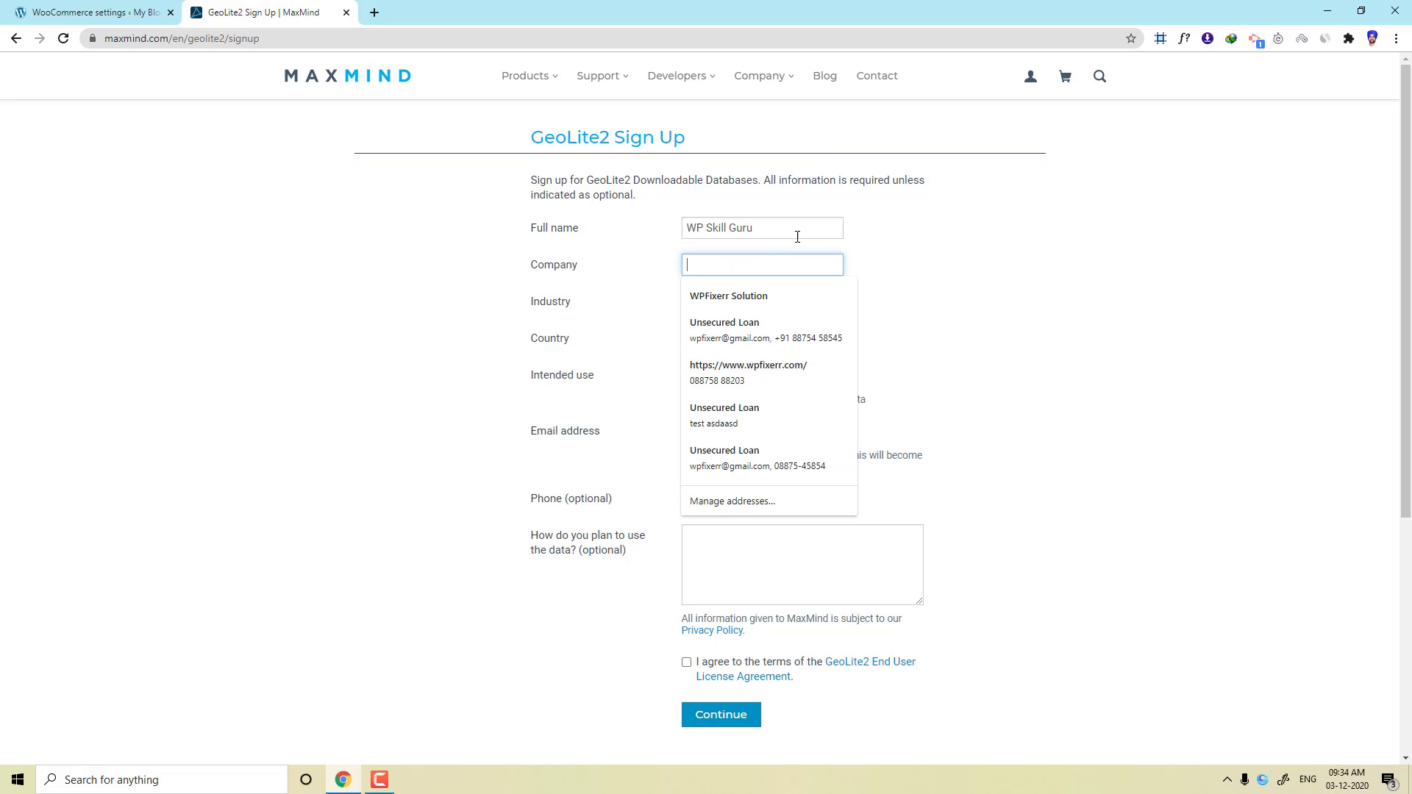
drag(797, 233, 659, 248)
key(ctrl+c)
click(701, 266)
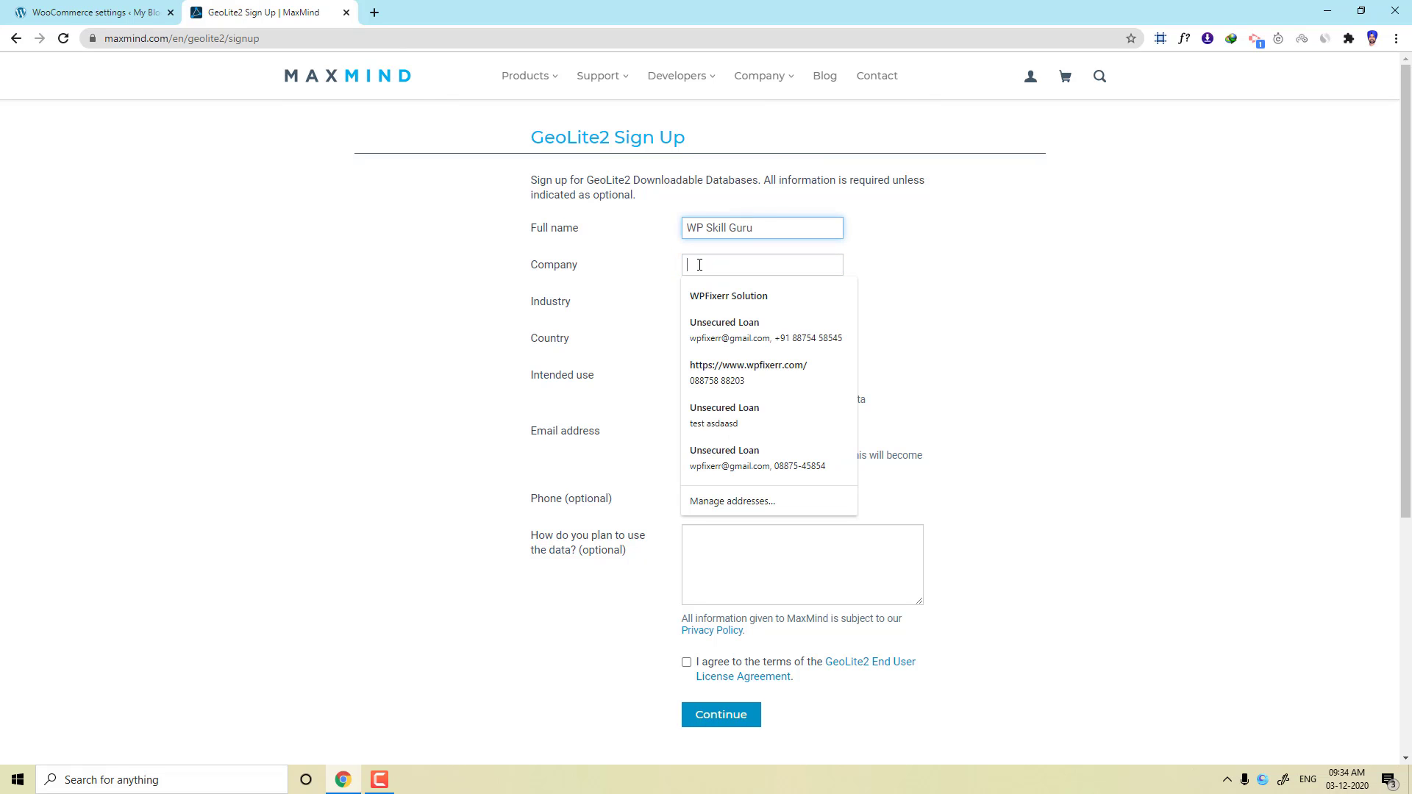
key(ctrl+v)
drag(809, 266, 671, 292)
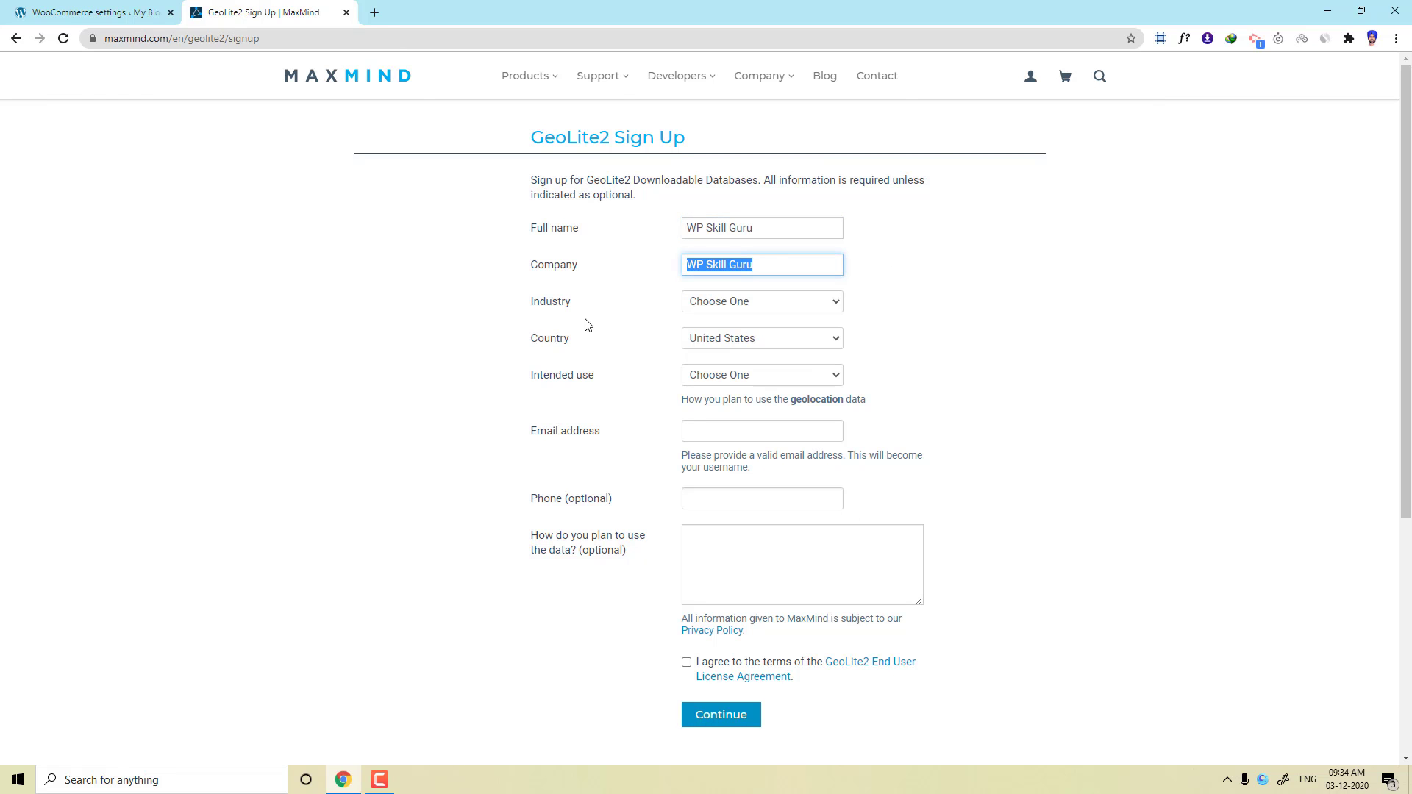
Set industry to eCommerce, country to India, and intended use to Price localization.
click(719, 308)
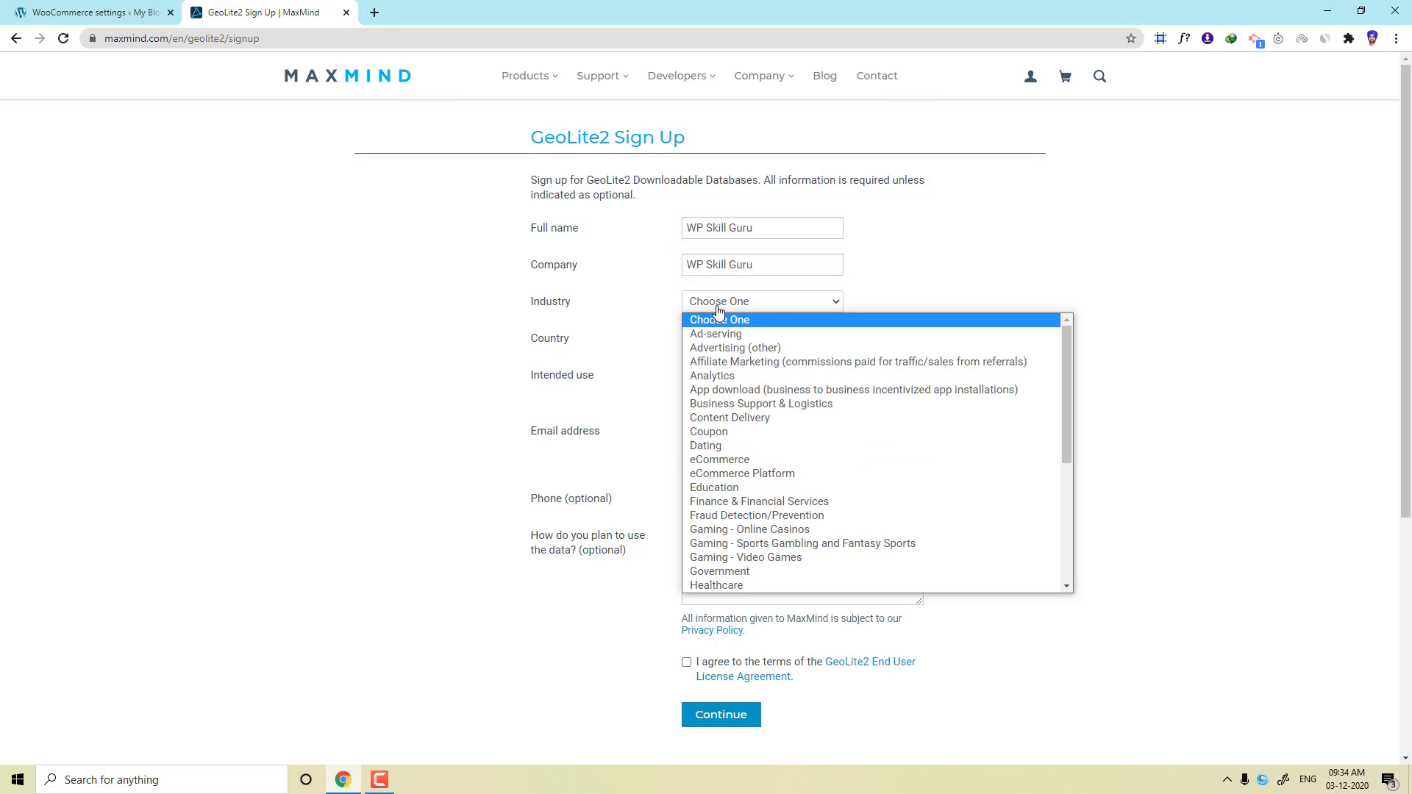
click(721, 463)
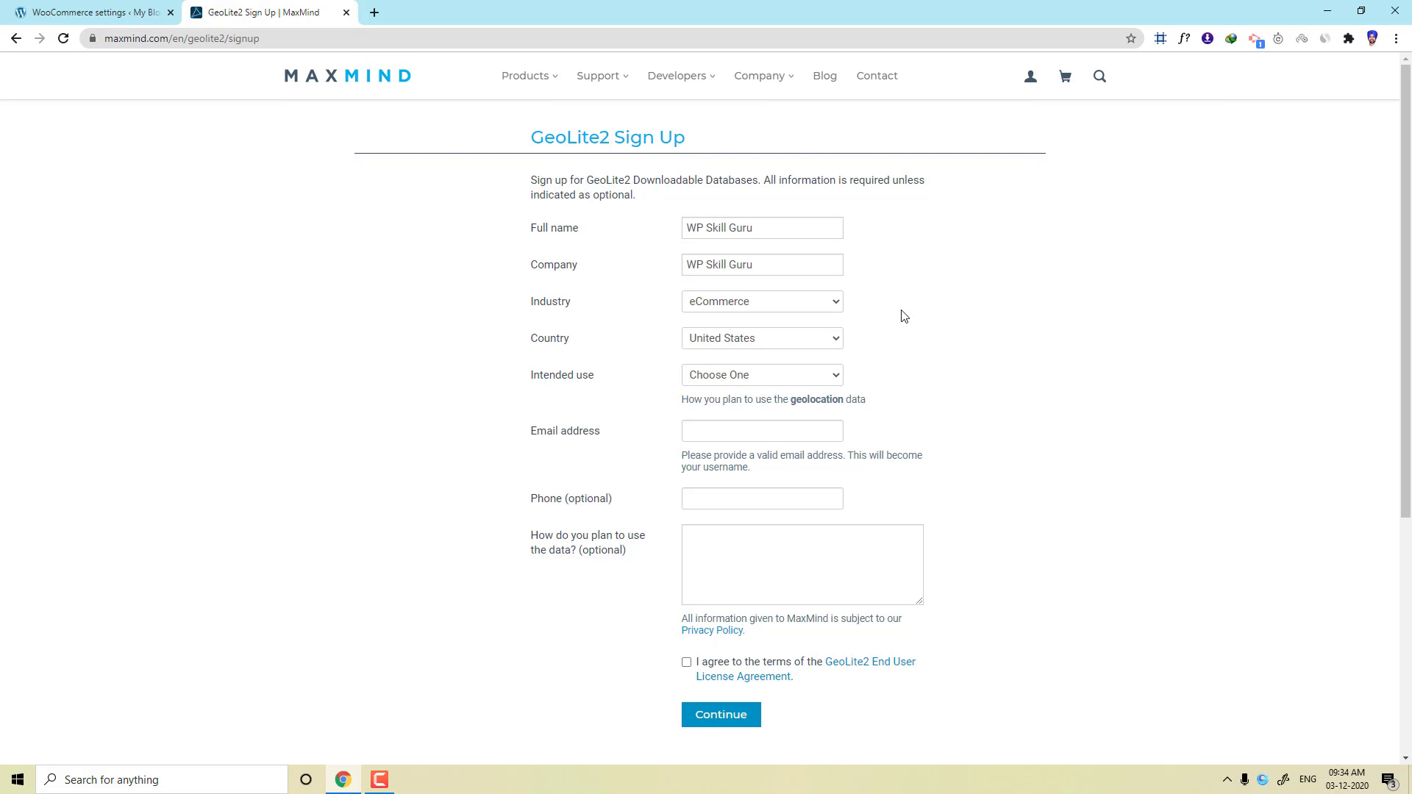
click(836, 302)
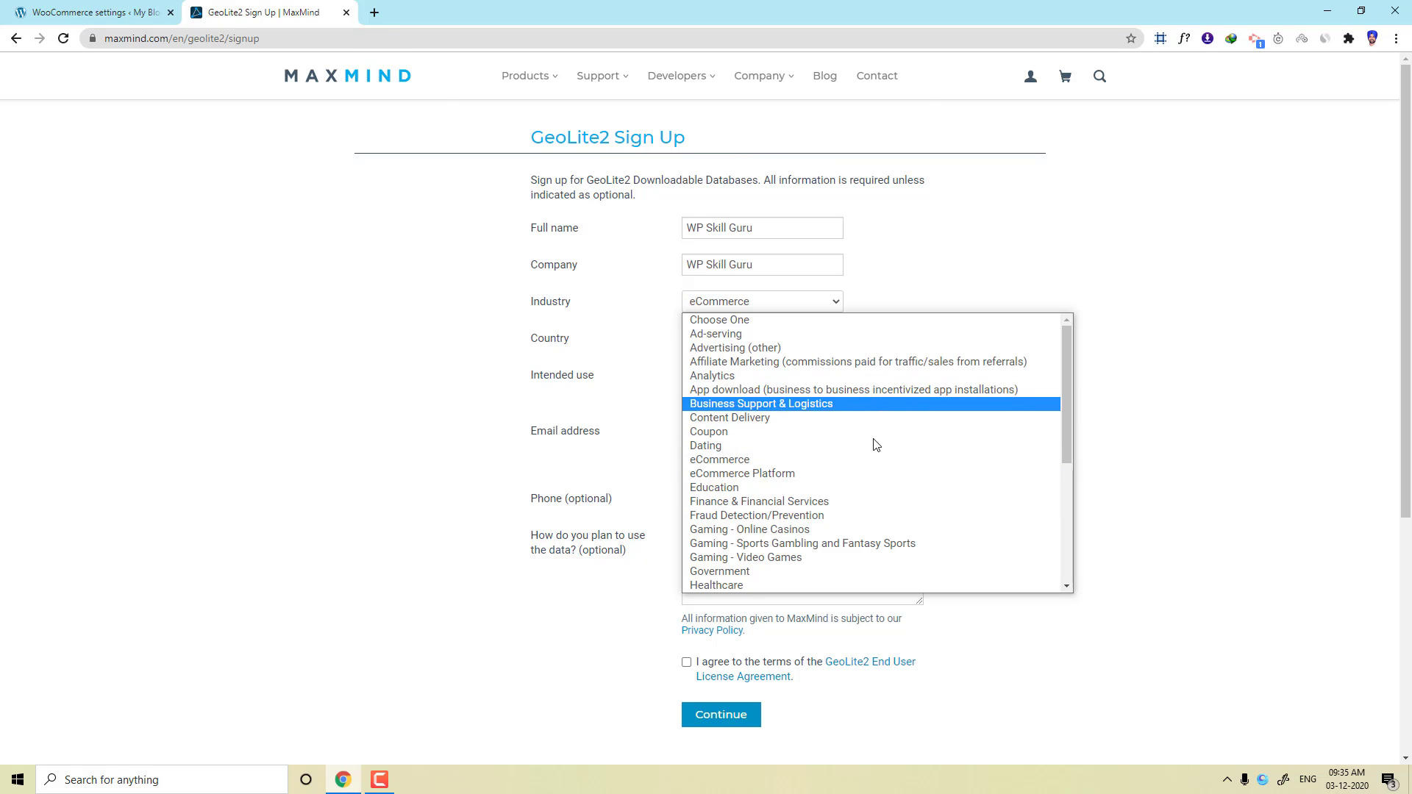
click(912, 298)
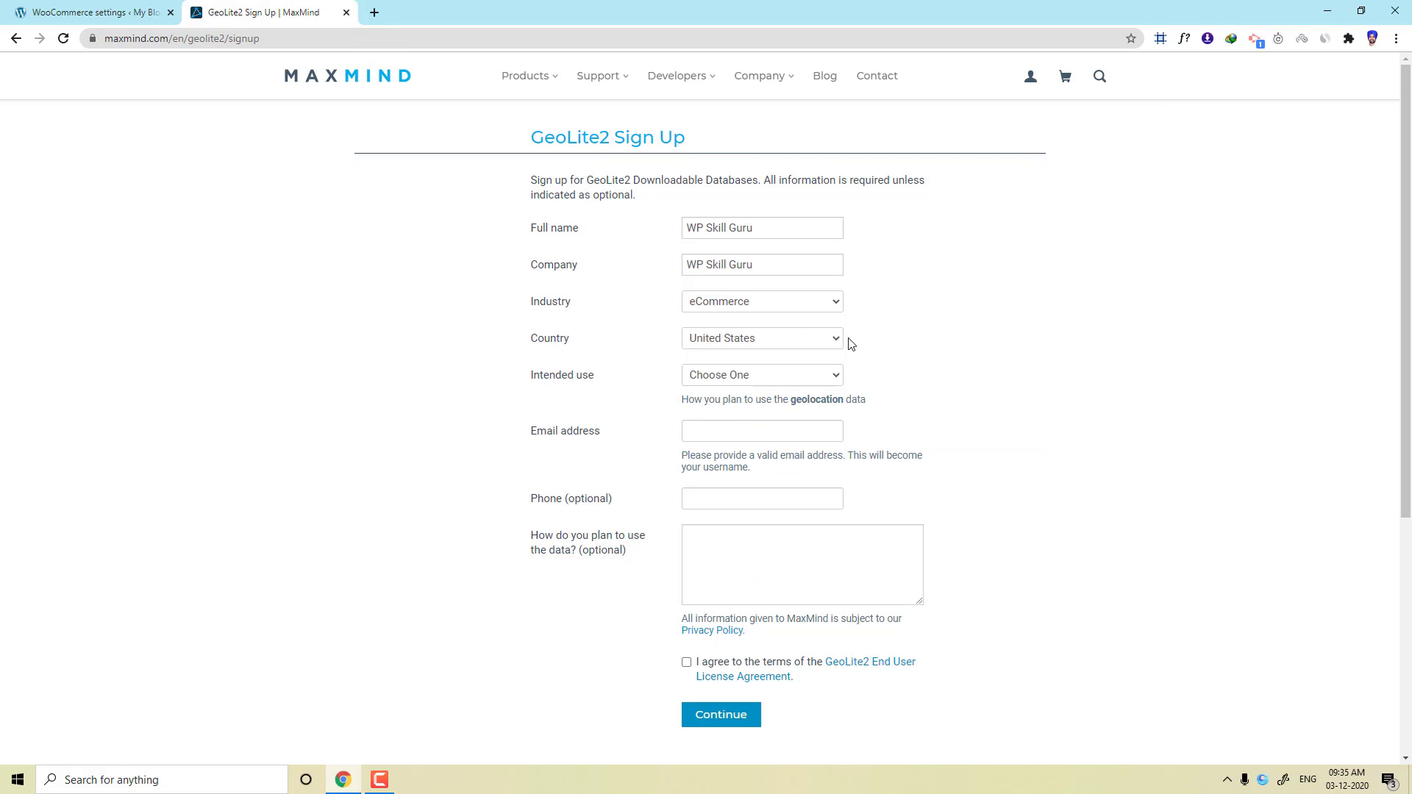
click(704, 340)
text(in)
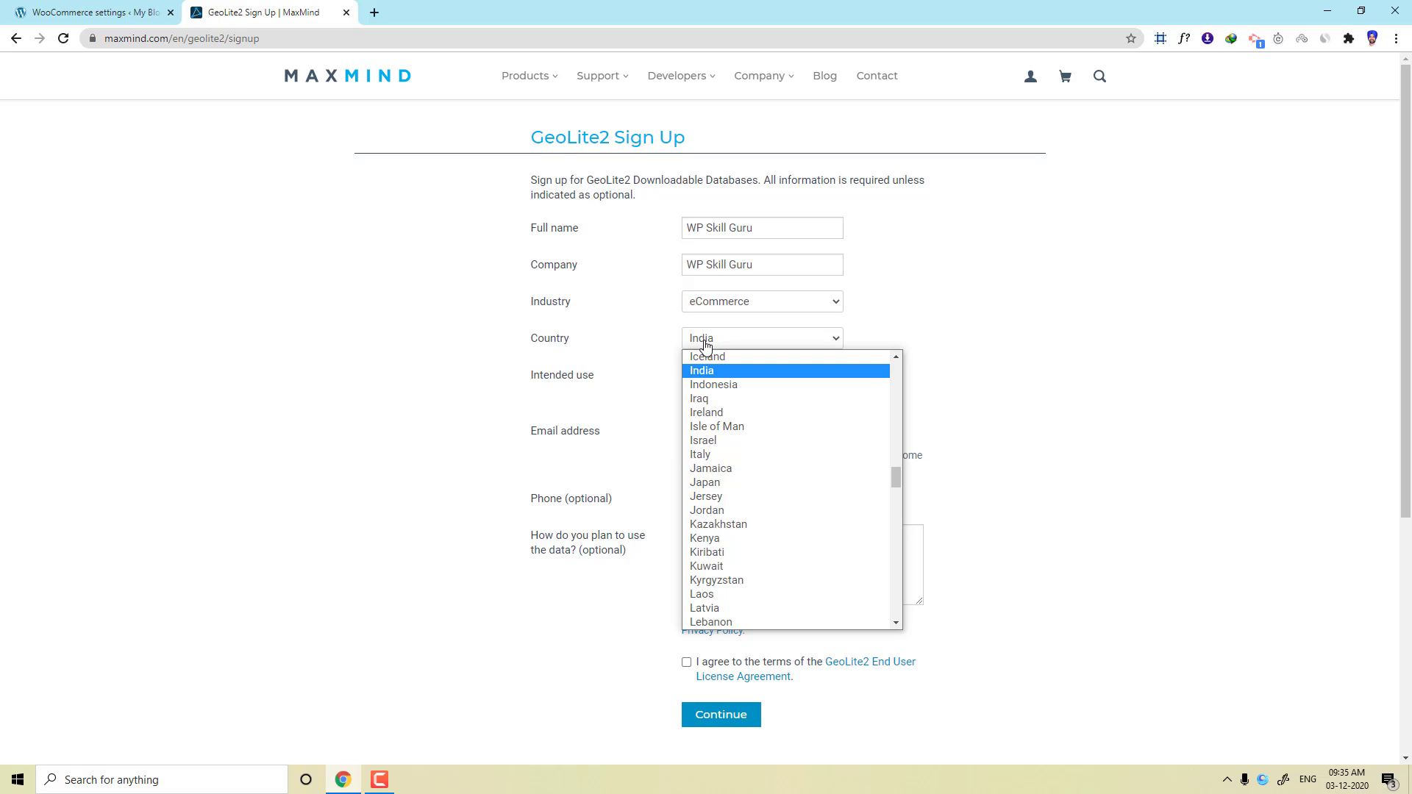
scroll(704, 372, up, 1)
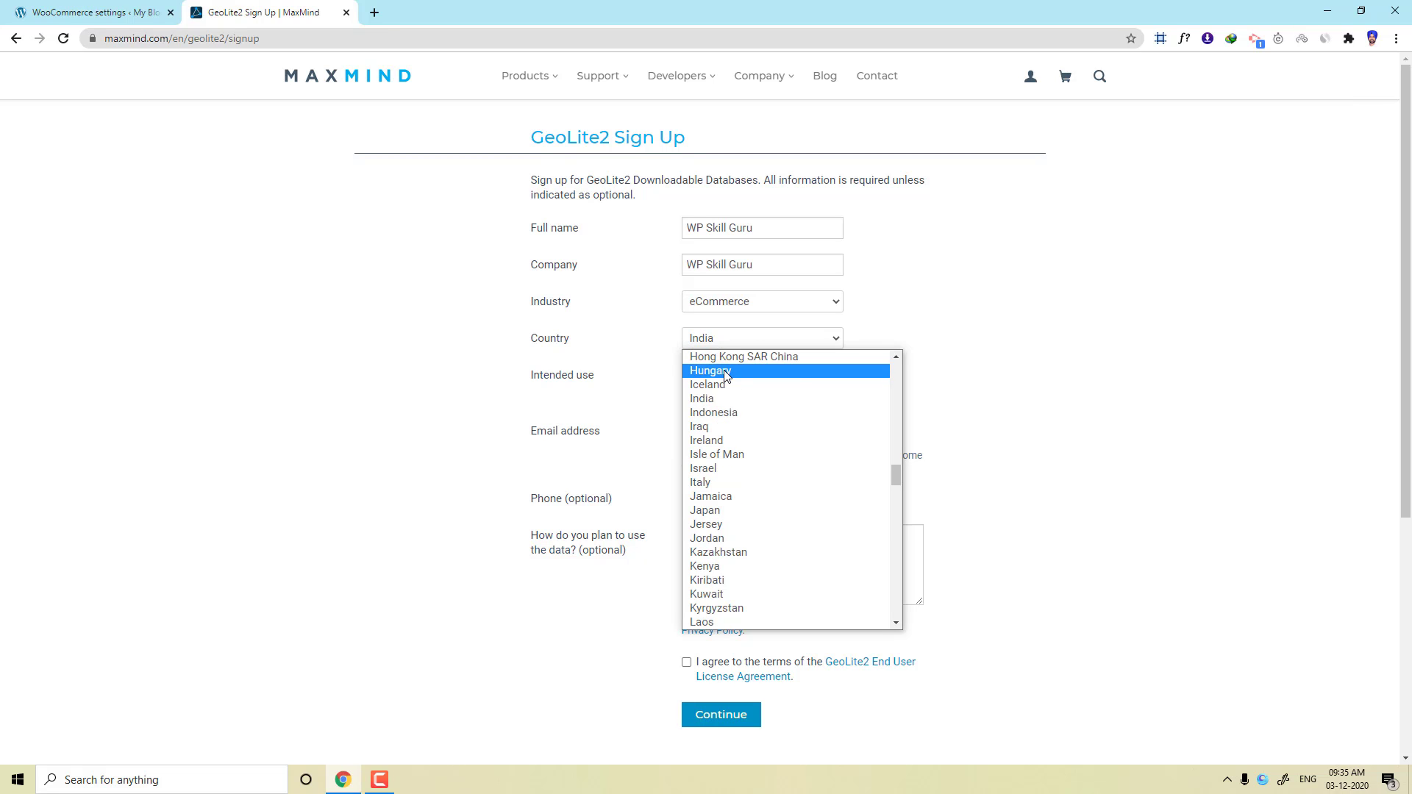
click(704, 404)
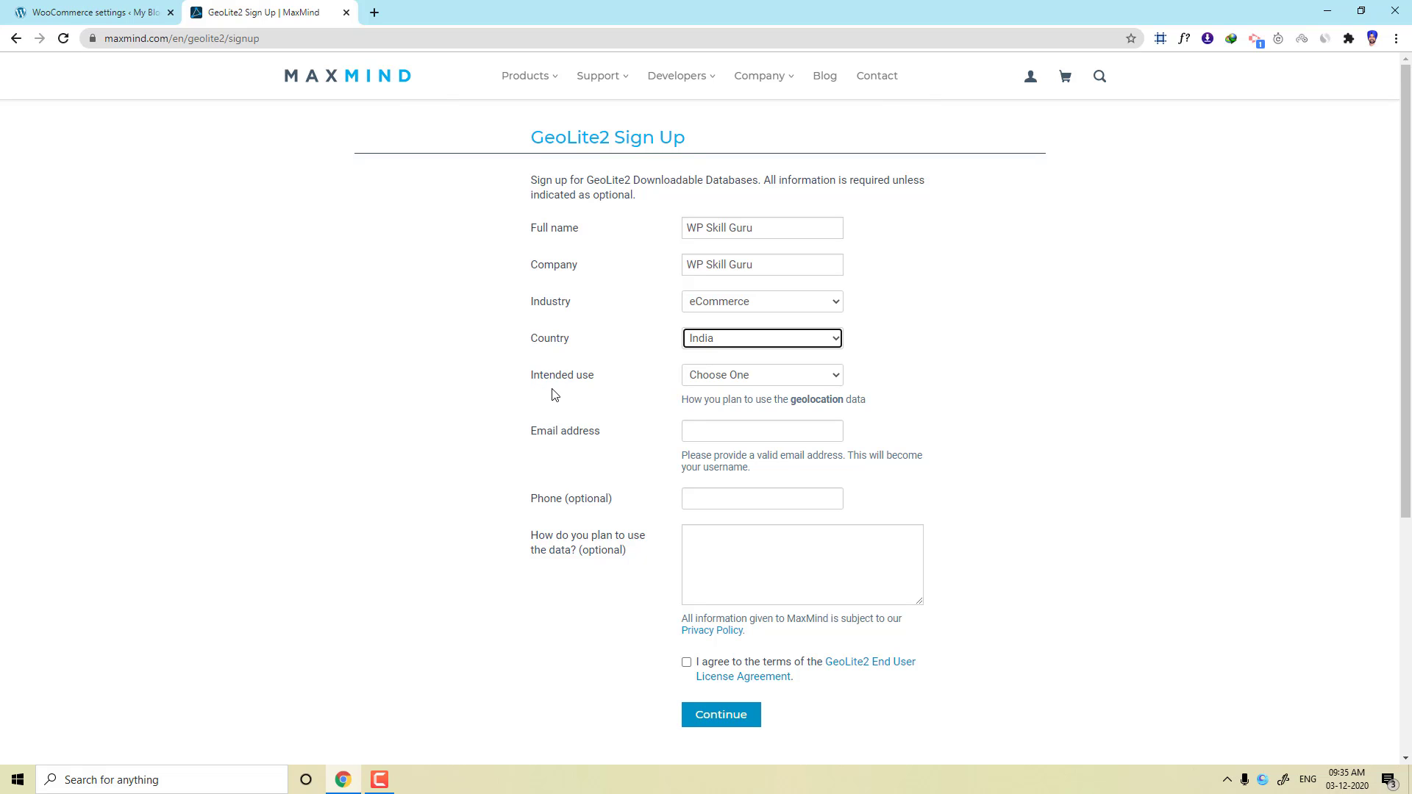
click(699, 380)
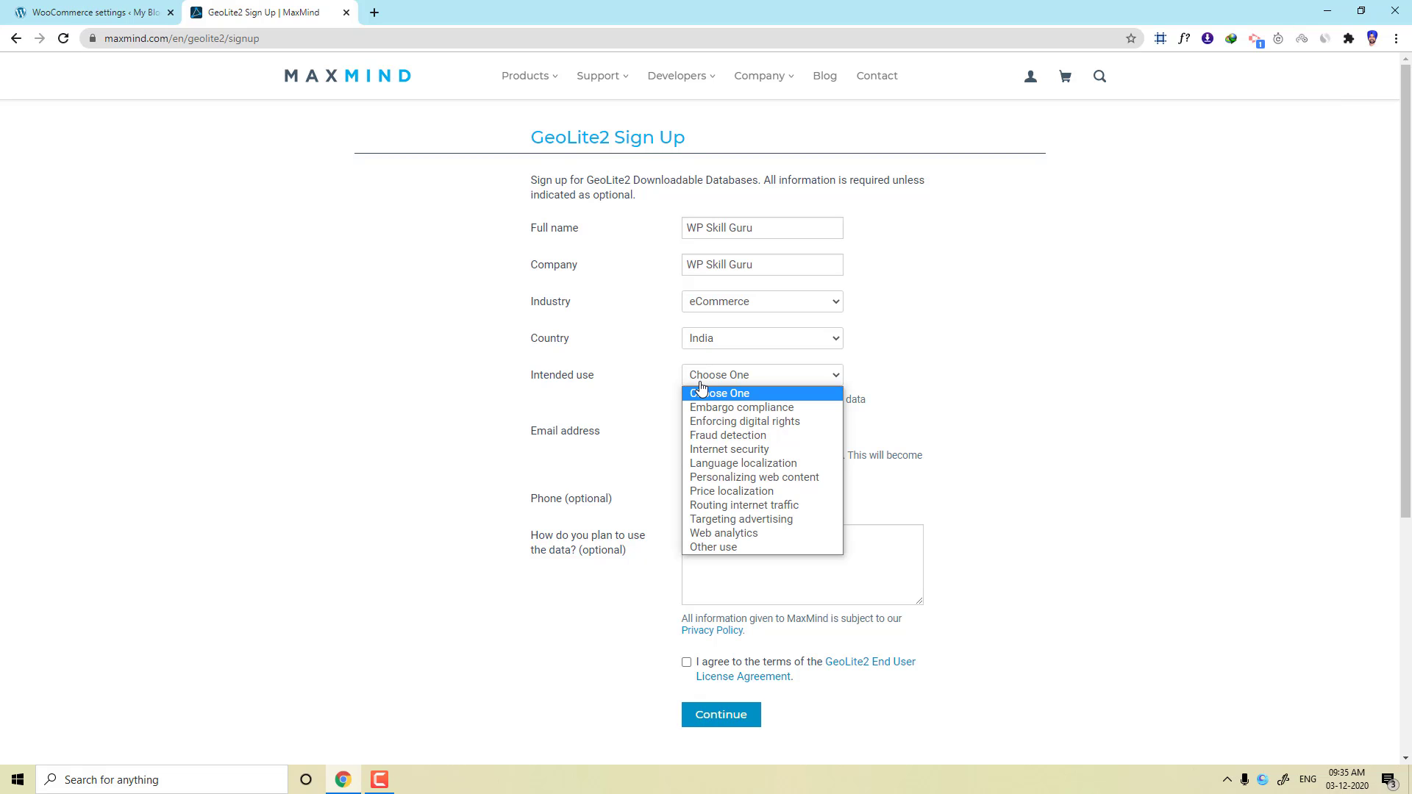
click(760, 491)
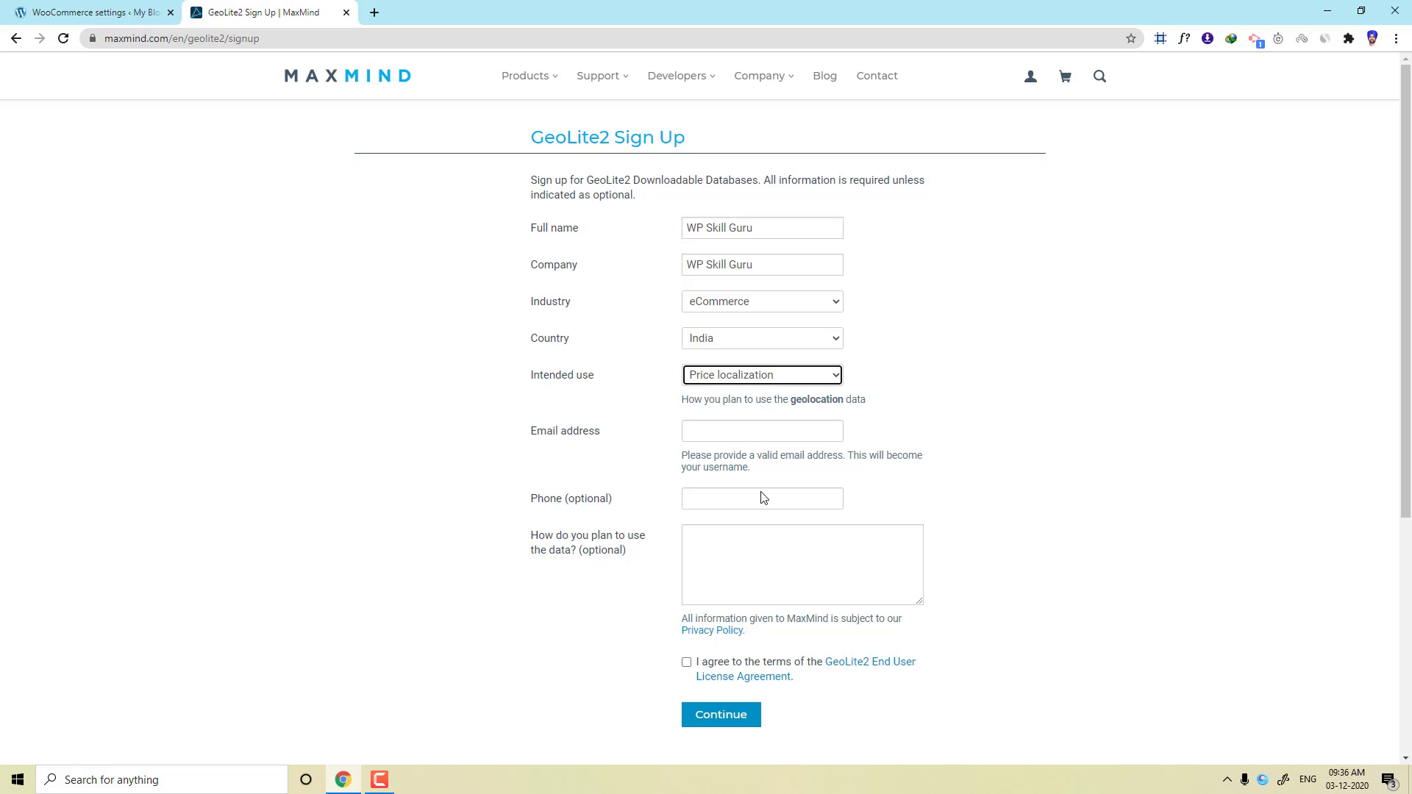
Enter the account e-mail address, agree to the GeoLite2 licence terms, and submit the form.
click(713, 429)
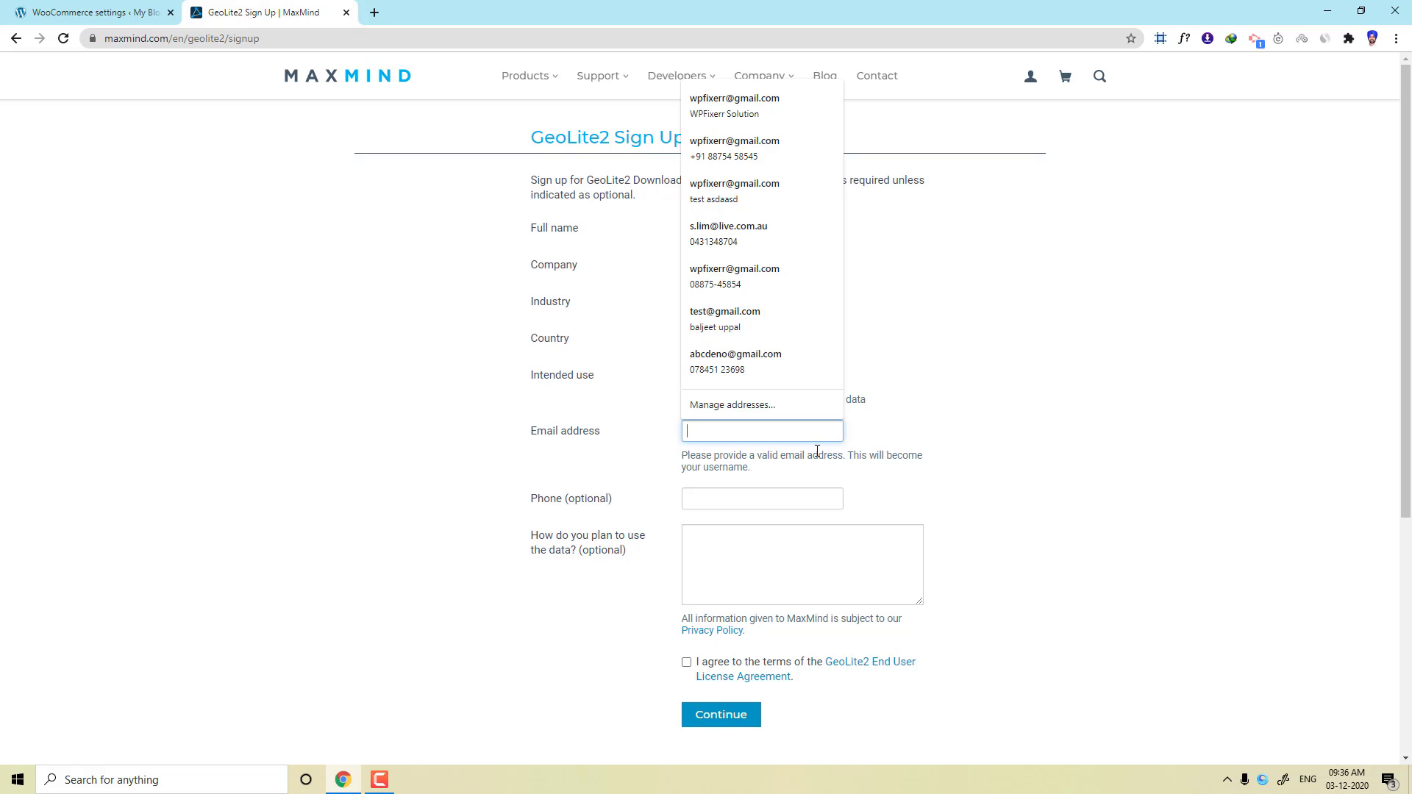
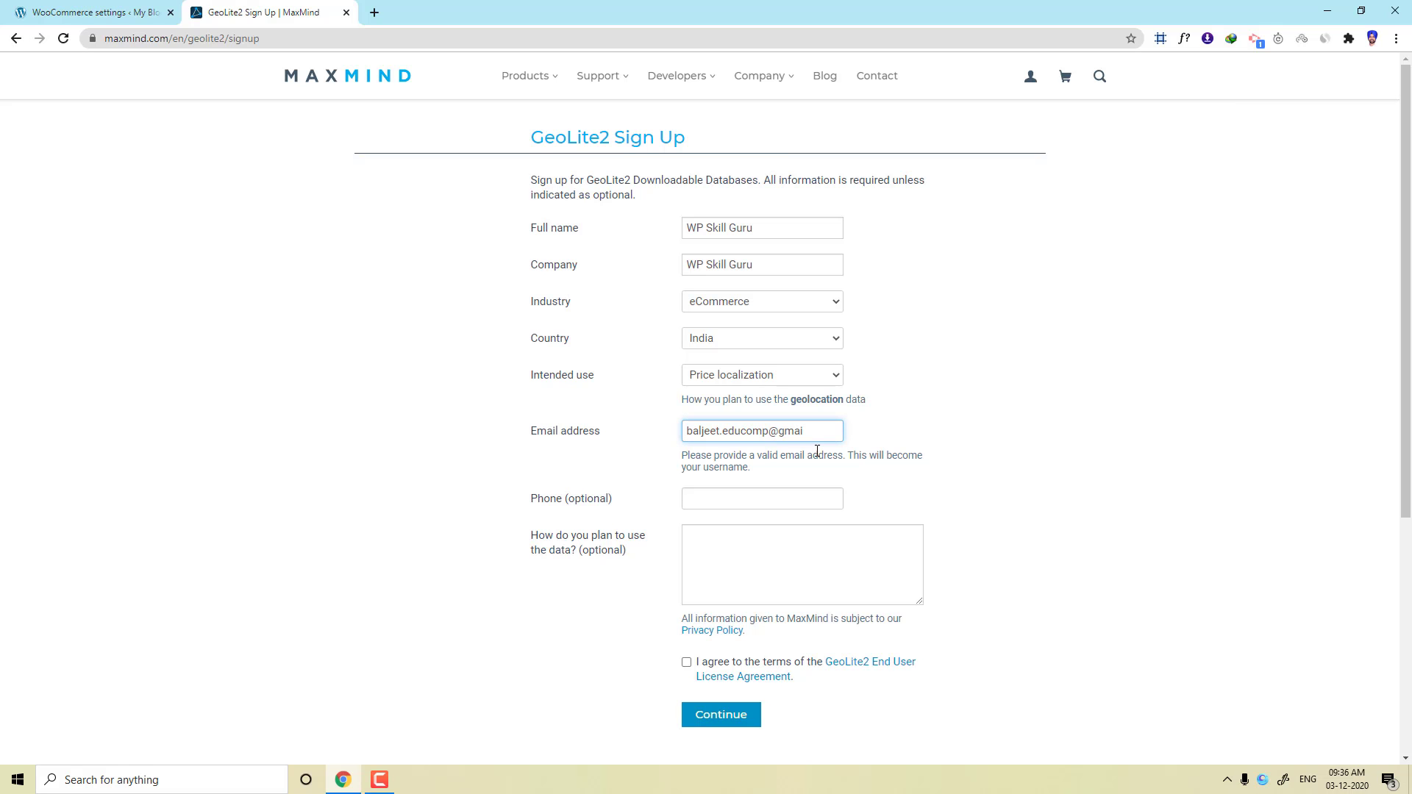
click(739, 492)
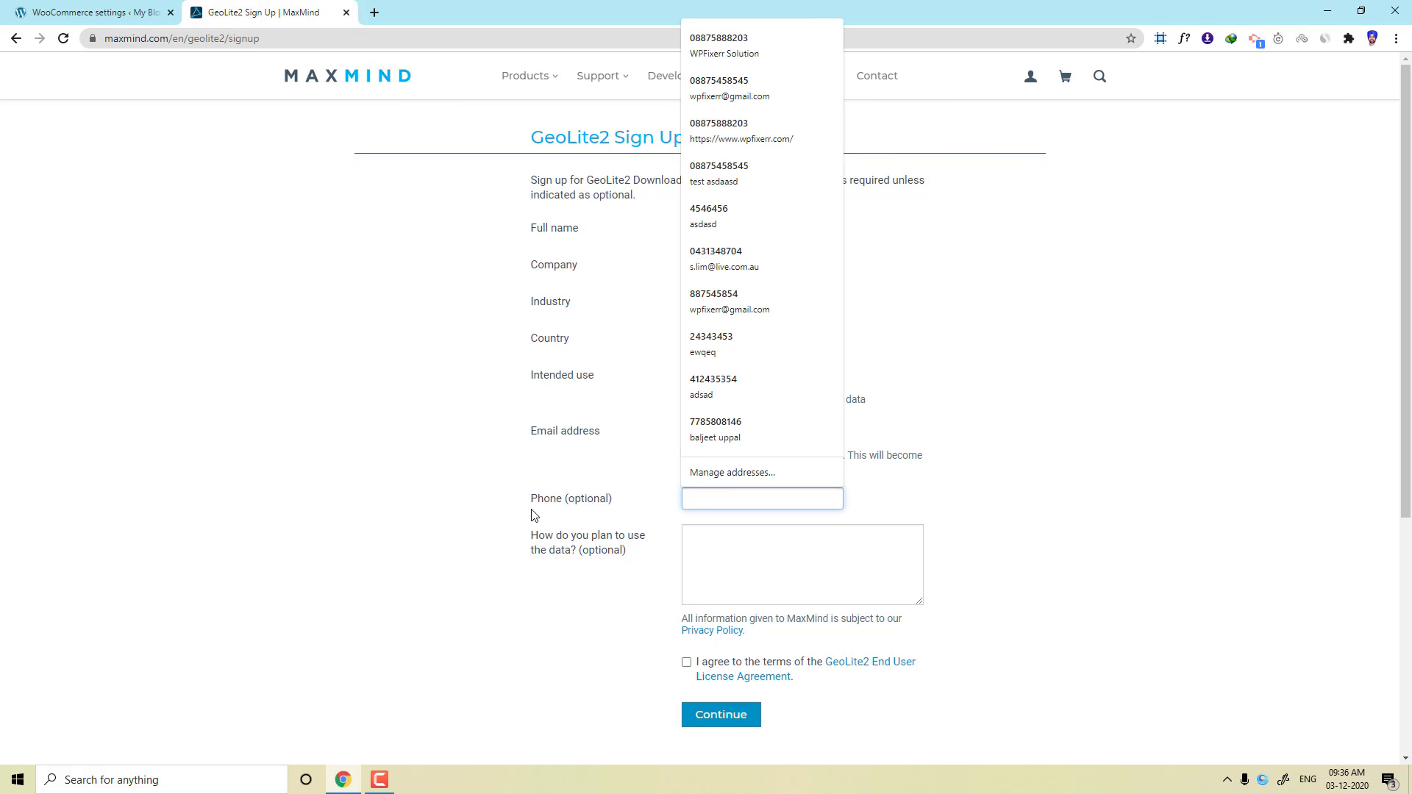
click(592, 585)
click(692, 558)
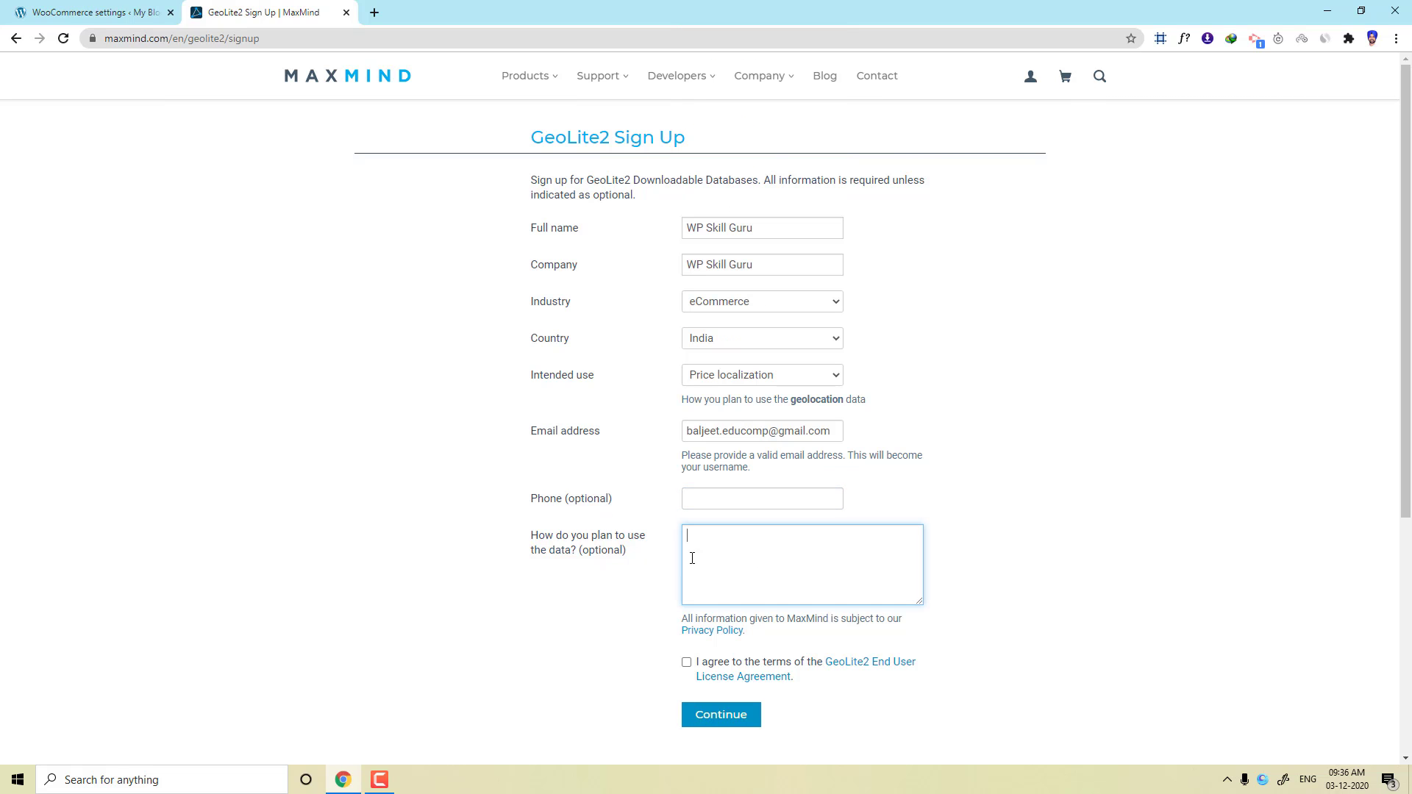
scroll(682, 544, down, 2)
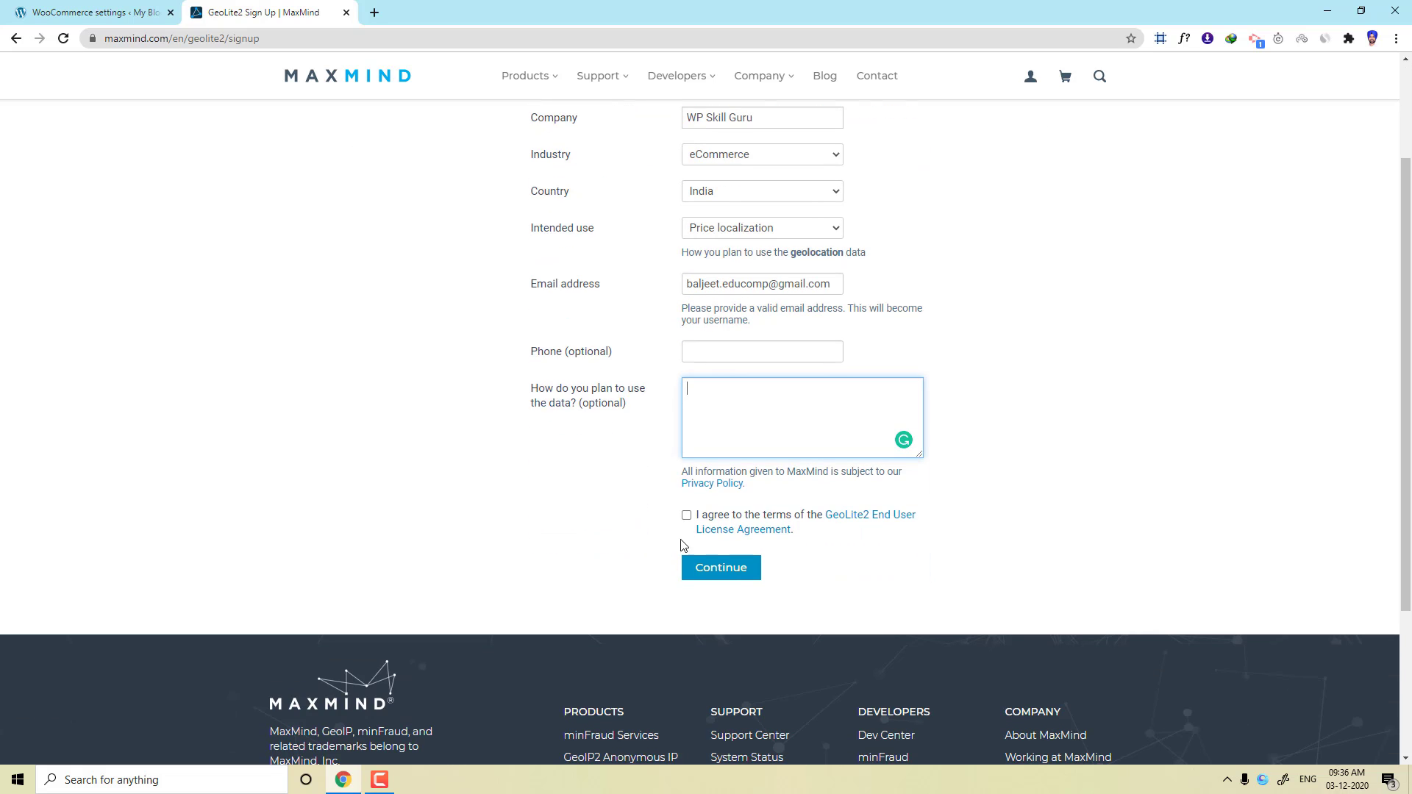
click(686, 515)
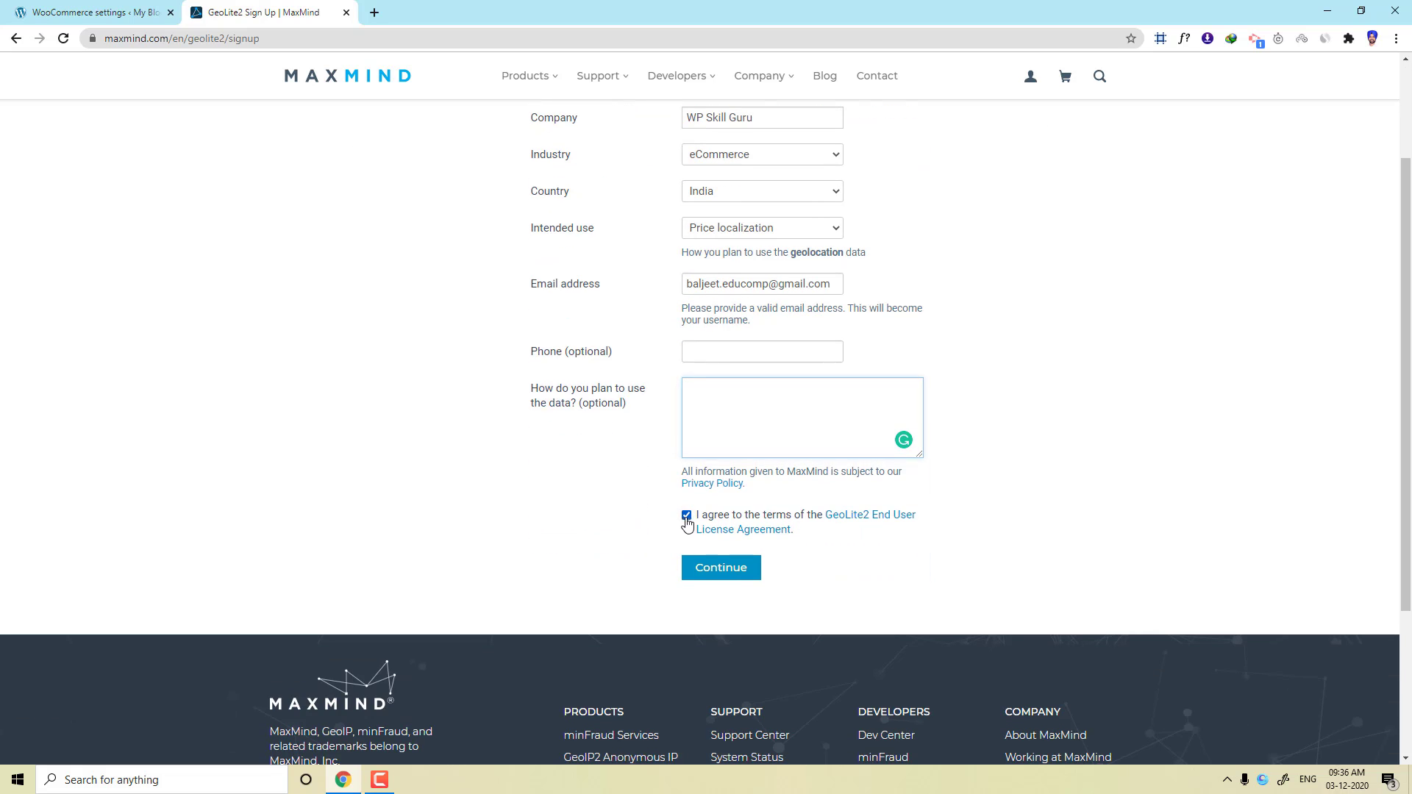
click(707, 578)
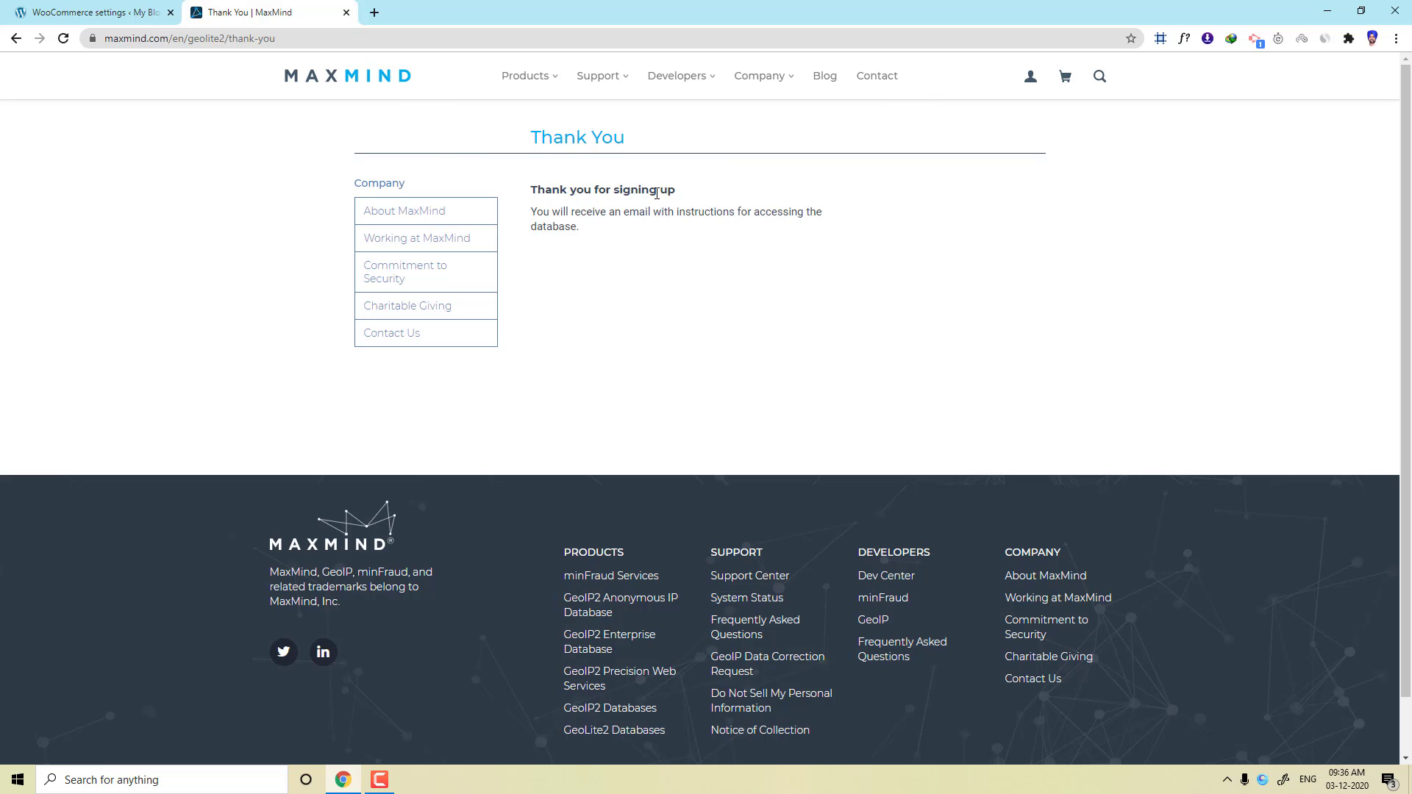
Go to gmail.com and open the set-password link from the Welcome To MaxMind email.
drag(530, 211, 554, 206)
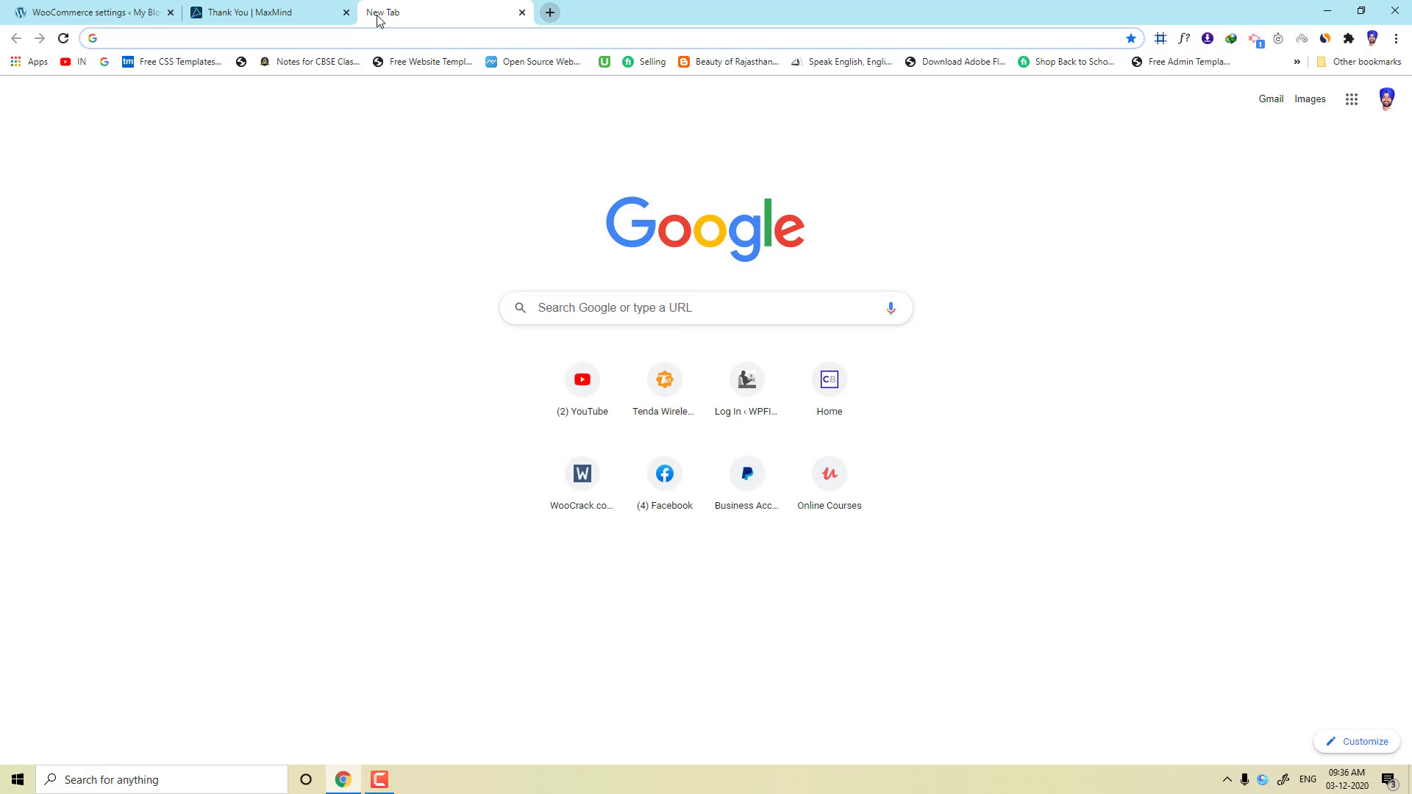
text(g)
key(BackSpace)
key(BackSpace)
text(gmail.com)
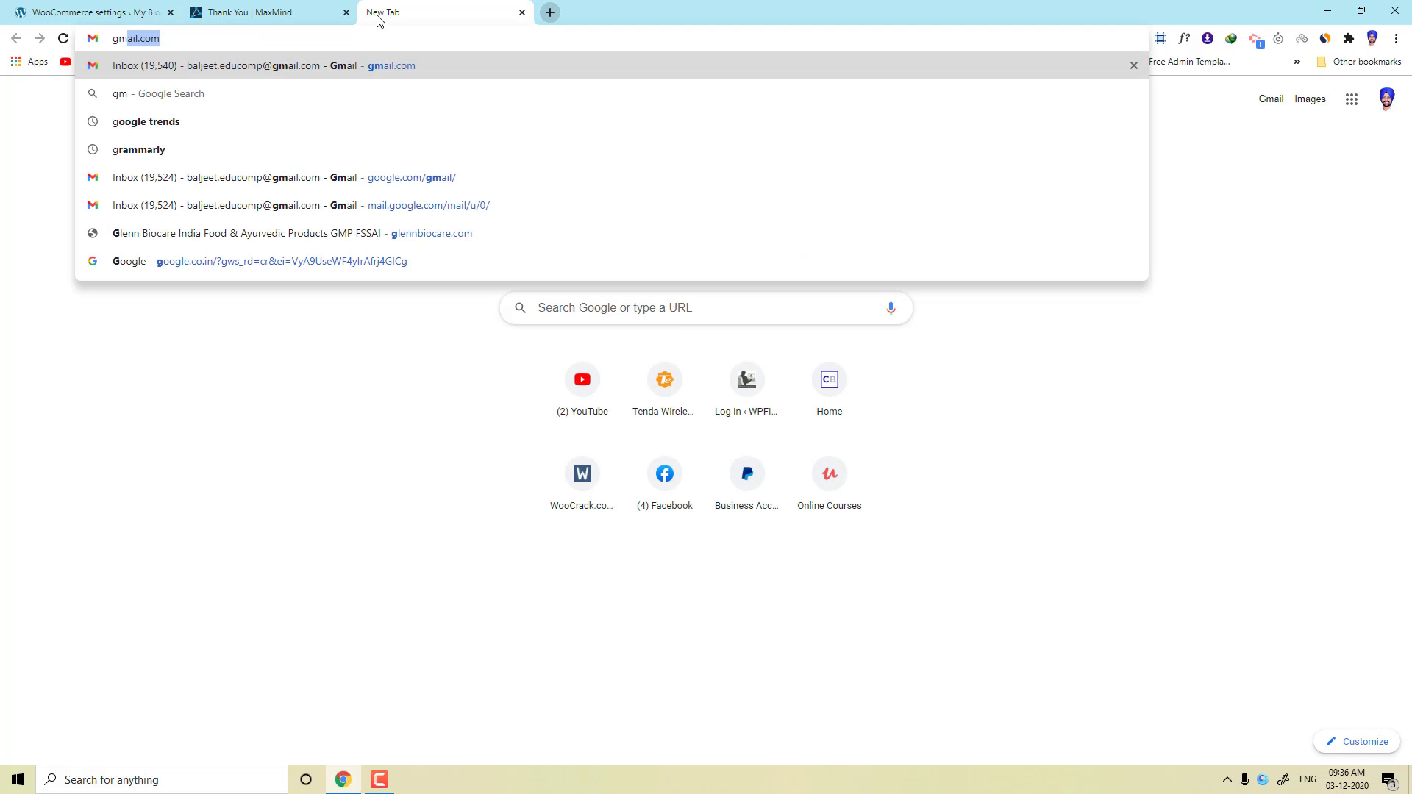
key(Return)
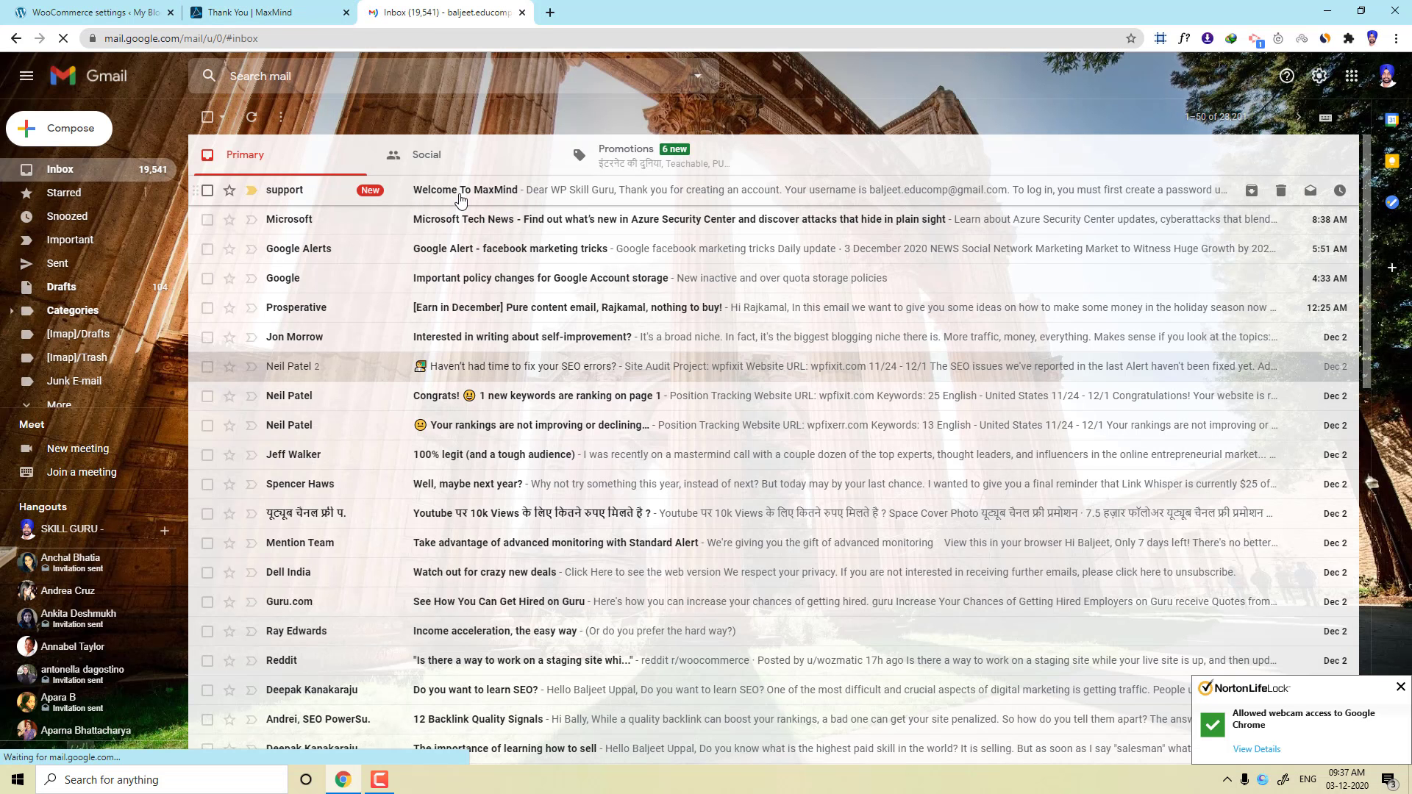
click(461, 193)
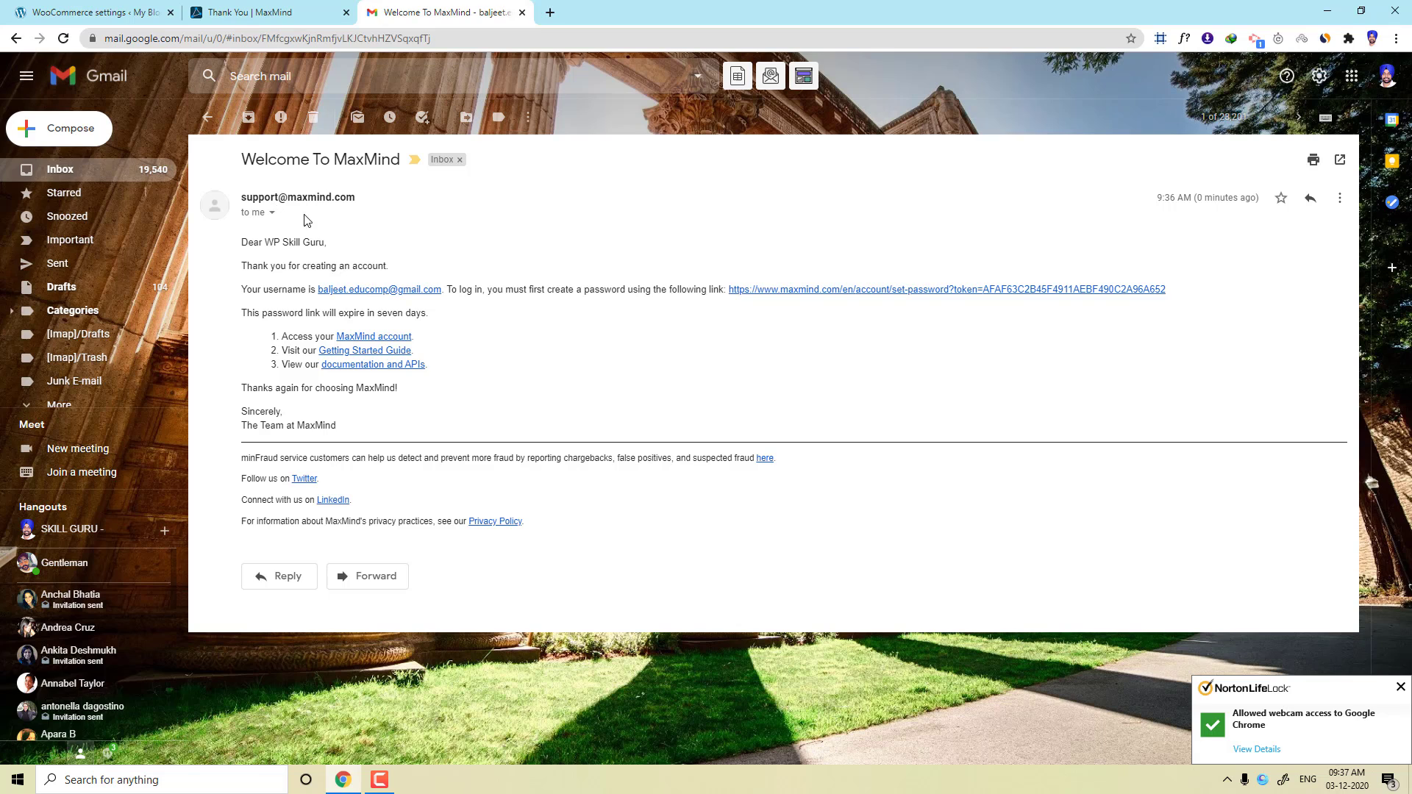
drag(317, 289, 442, 290)
key(ctrl+c)
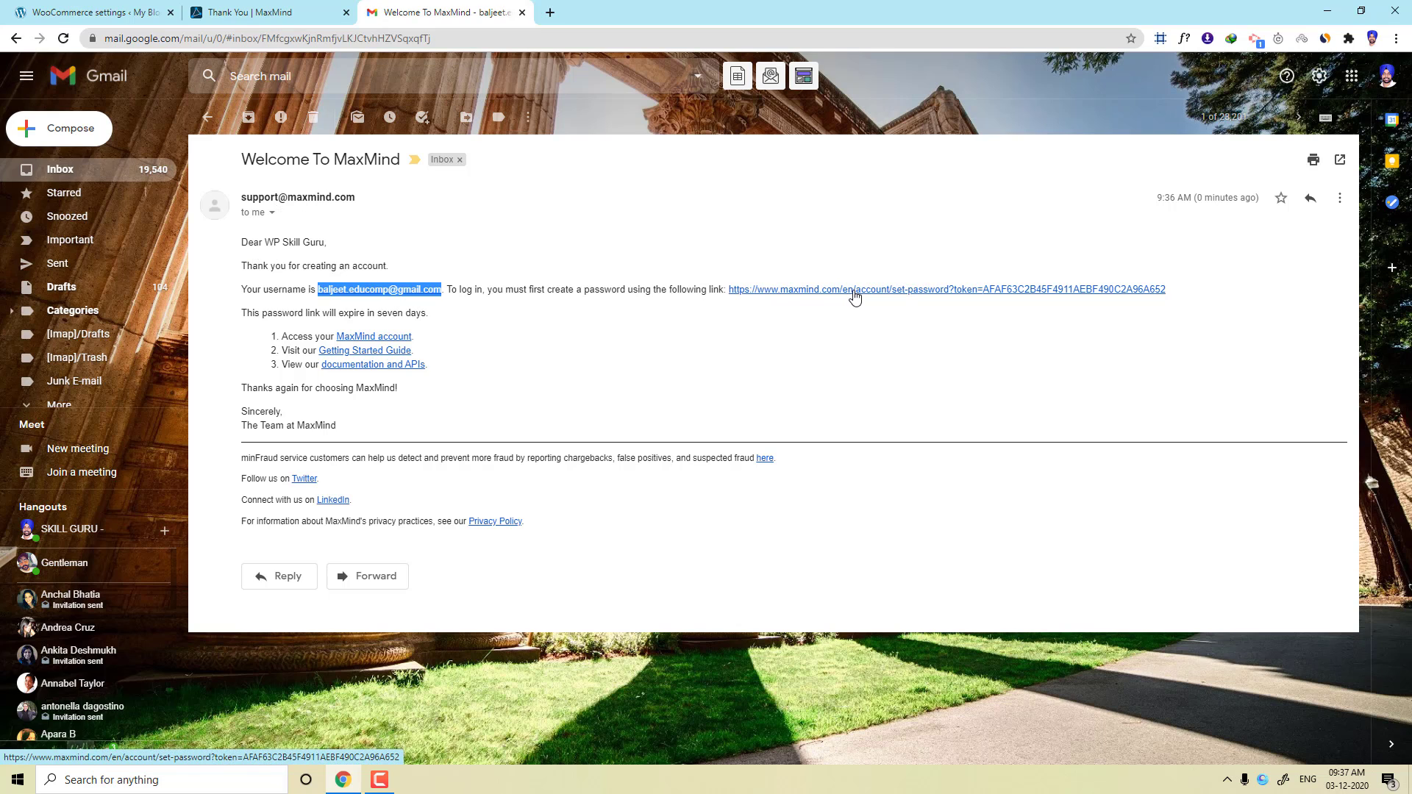
click(878, 298)
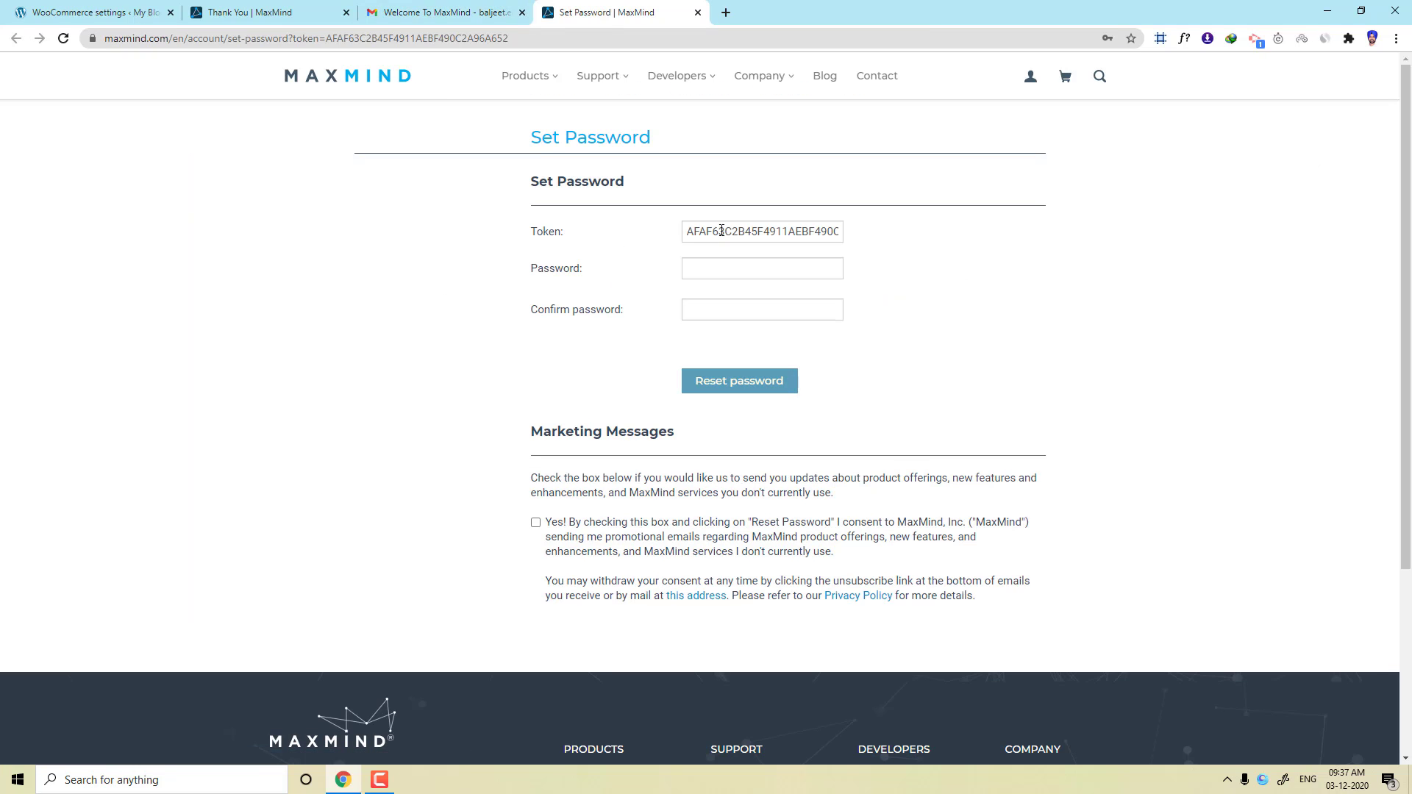
Set the MaxMind account password using Chrome's suggested strong password.
click(691, 266)
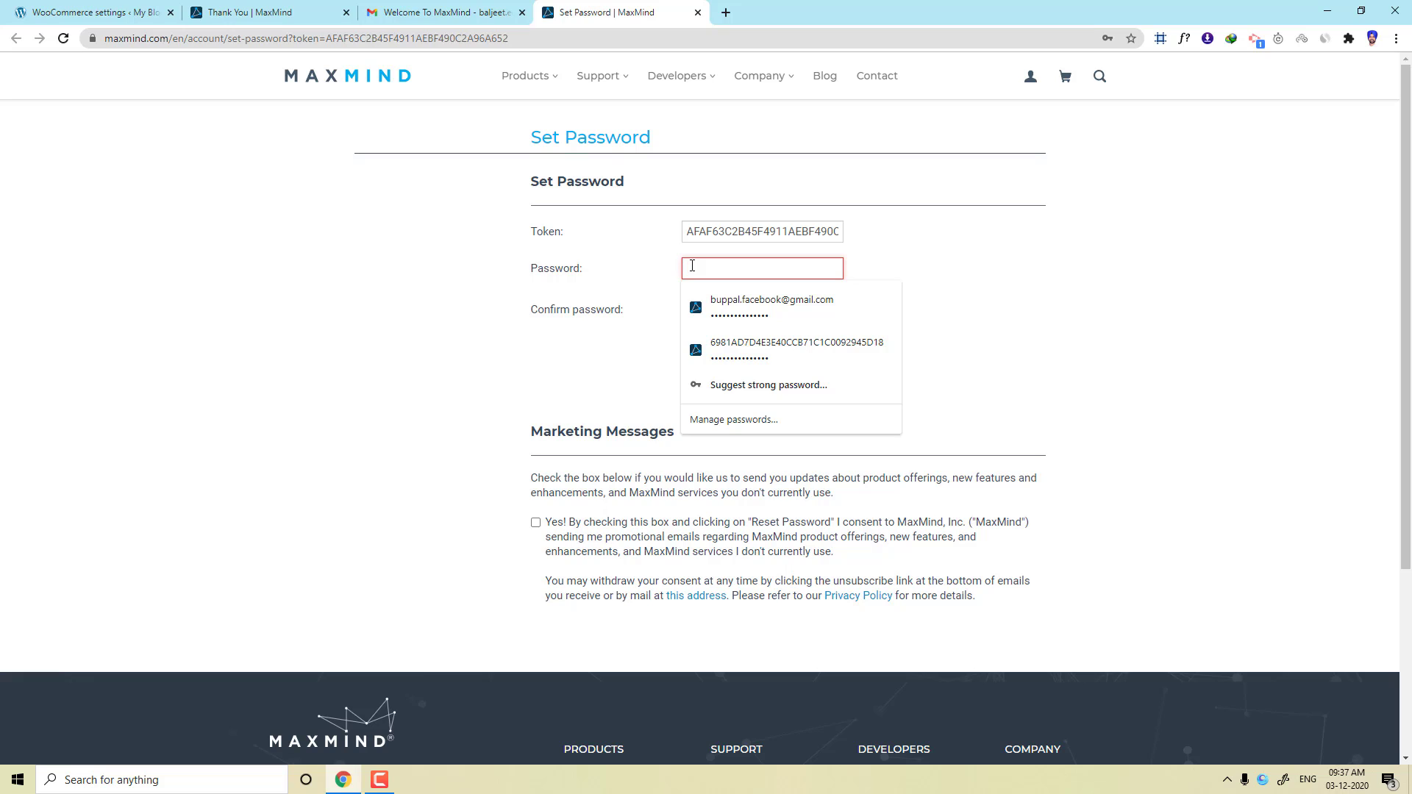
click(735, 384)
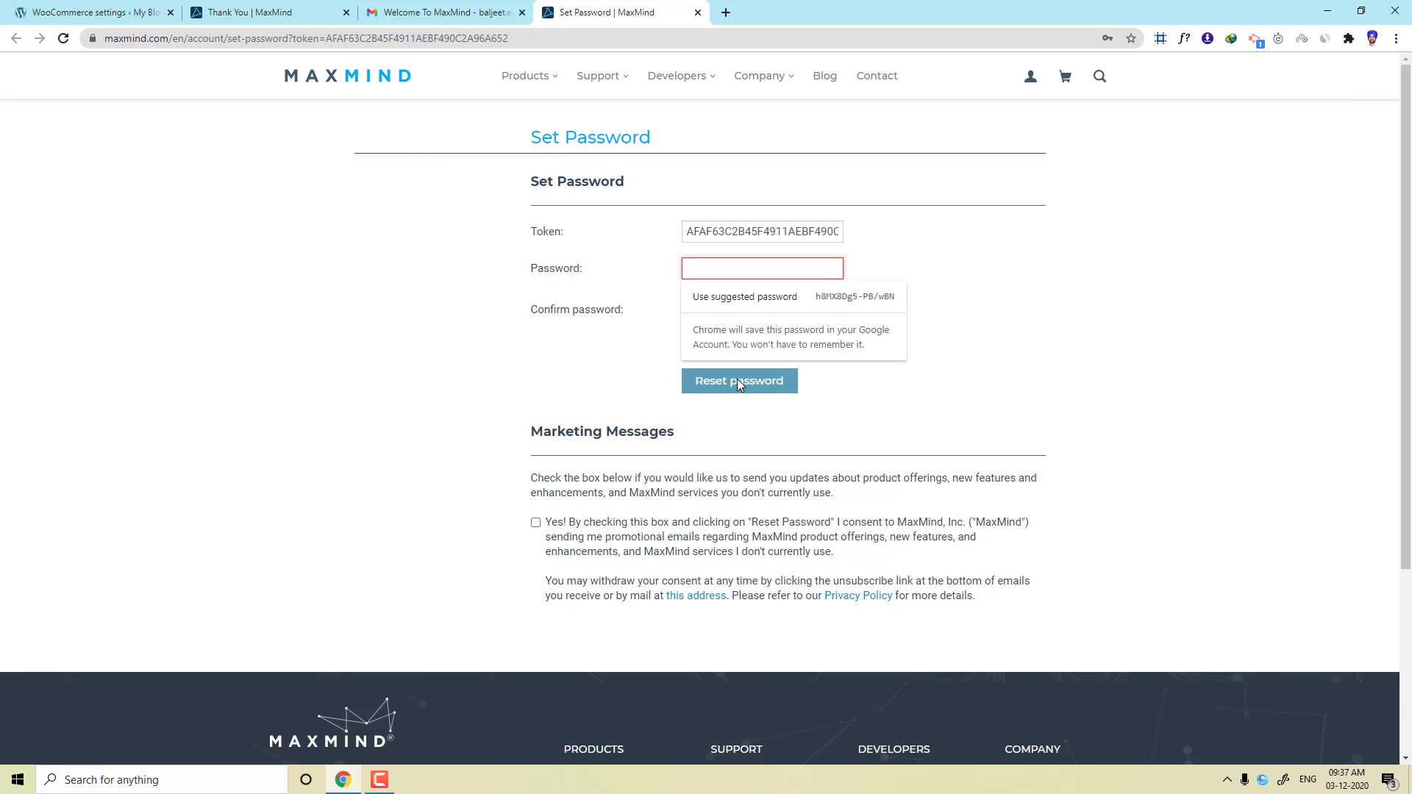
click(727, 297)
click(693, 397)
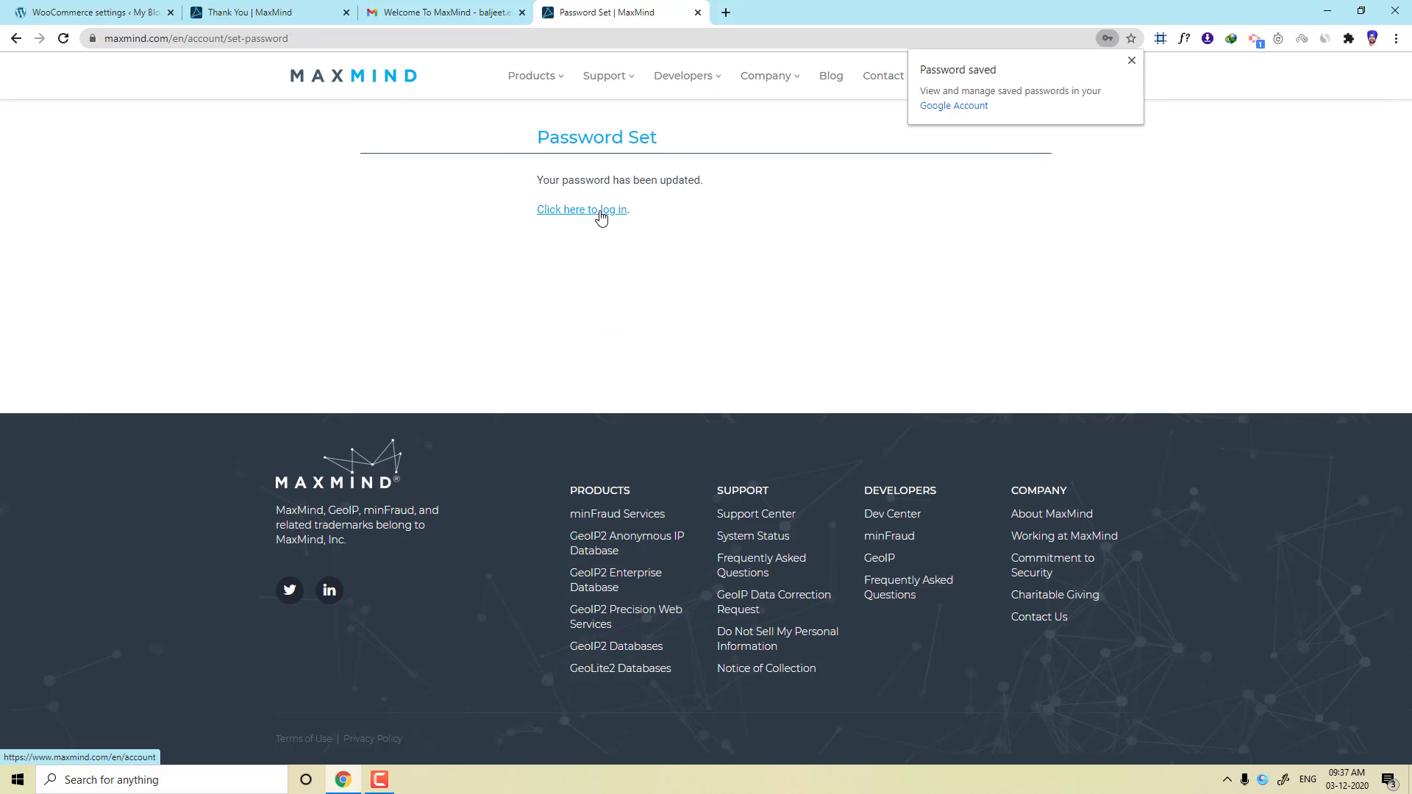
Log in with the account e-mail, save the password in Chrome, and return to Account Summary.
click(602, 213)
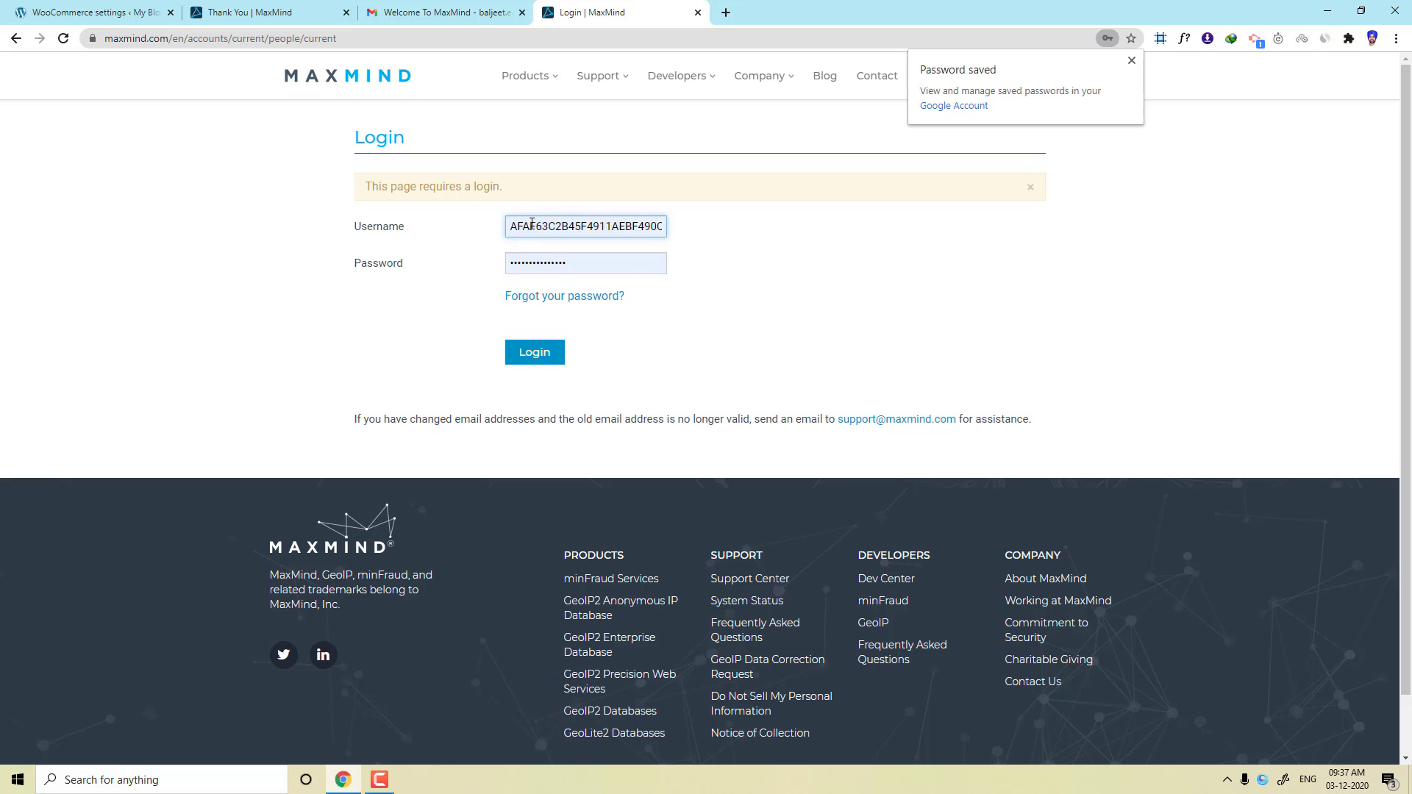
double_click(513, 229)
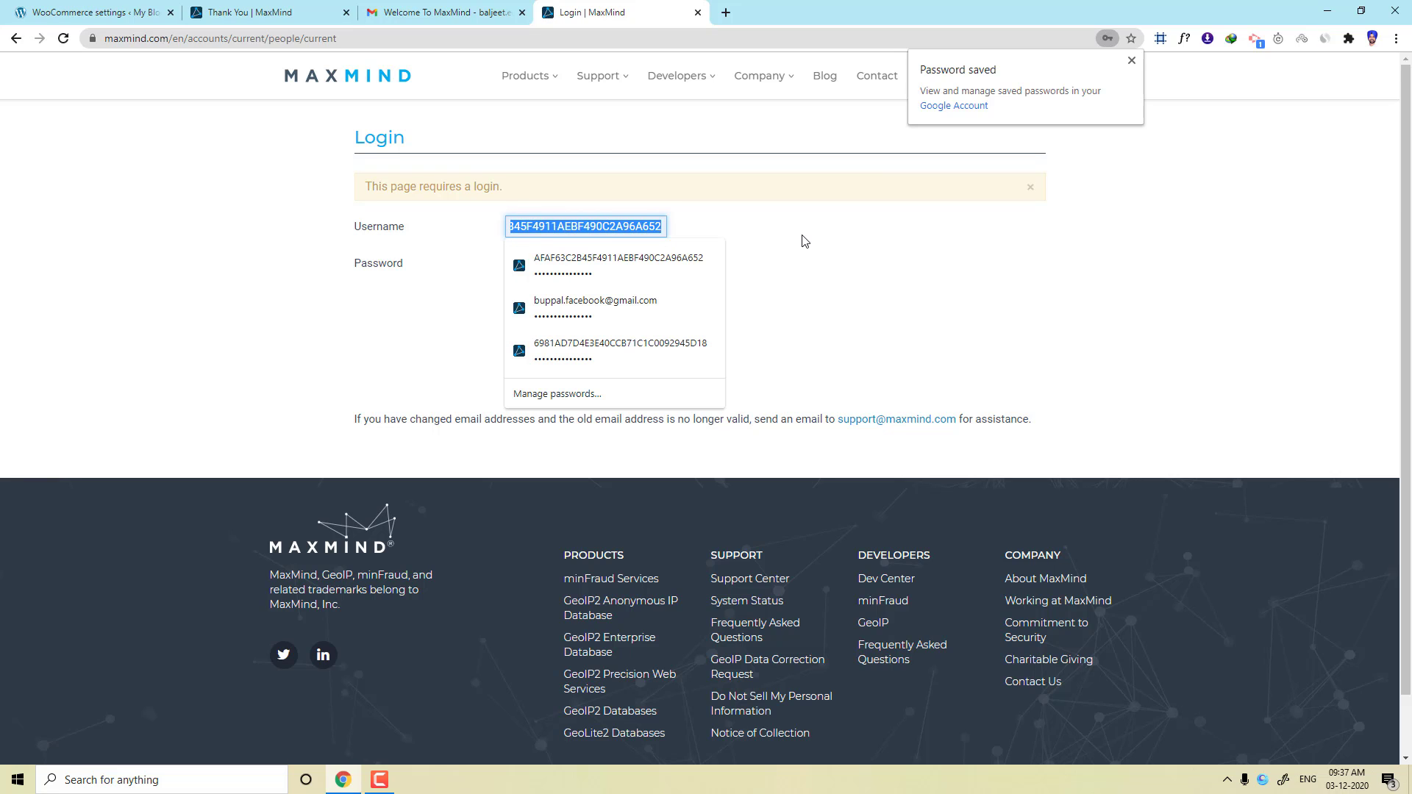
key(BackSpace)
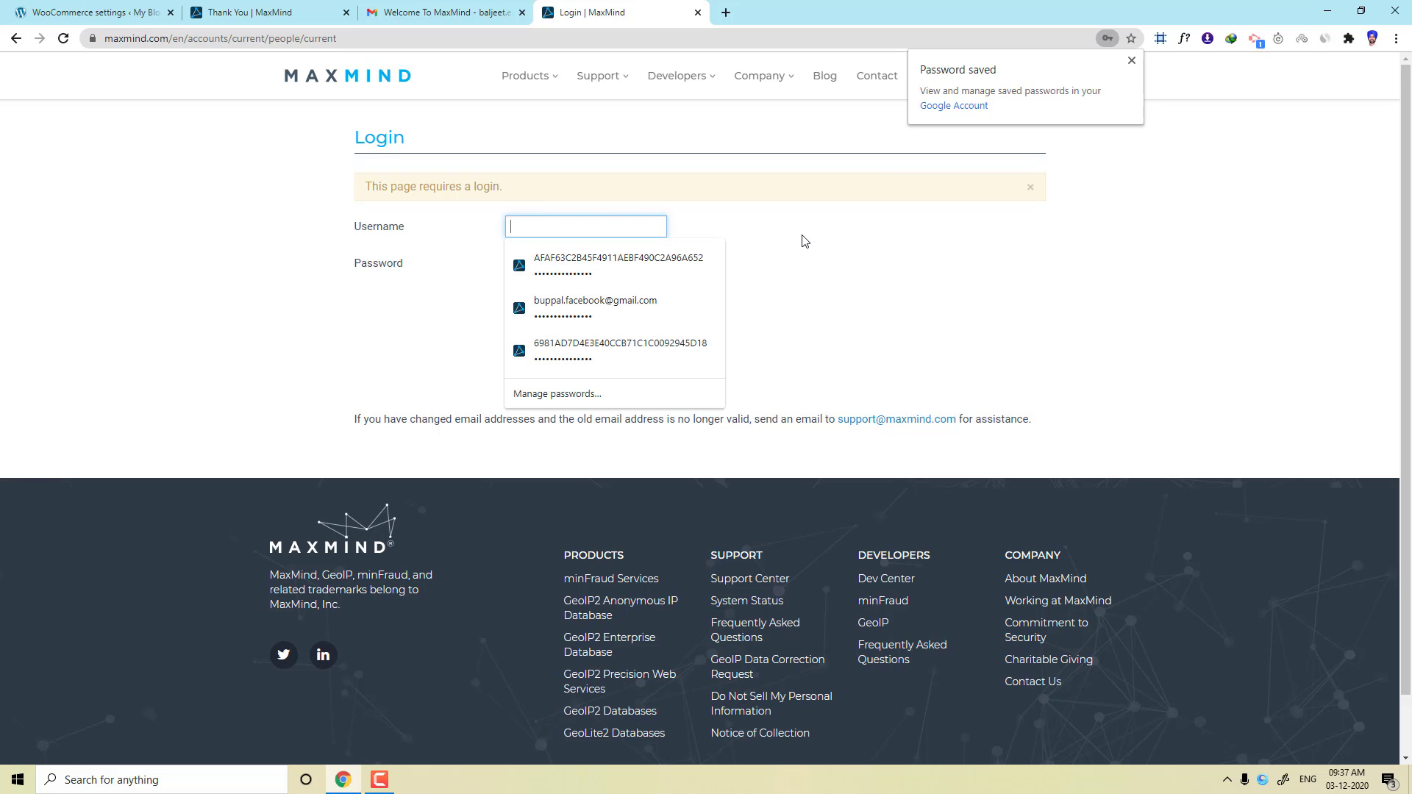
key(ctrl+v)
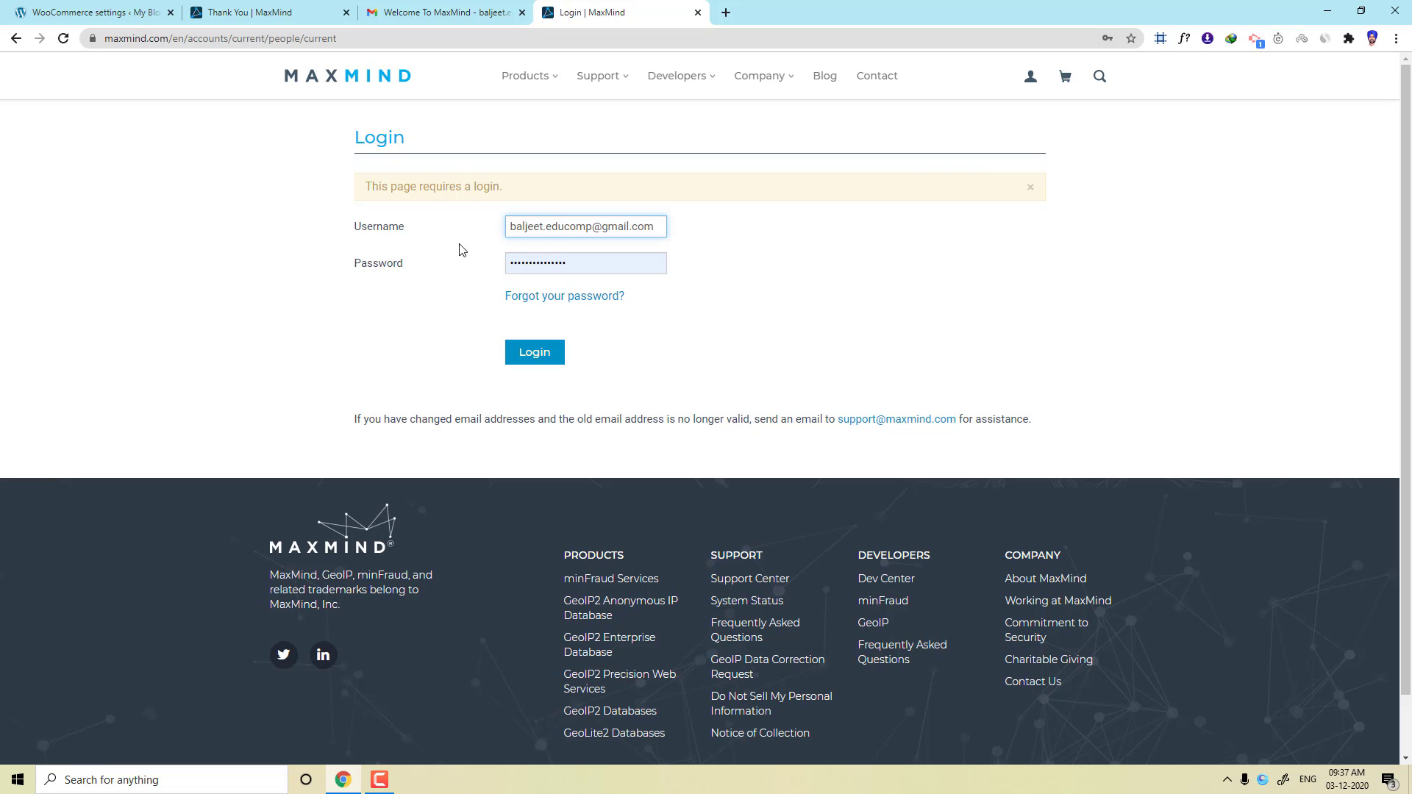
click(533, 356)
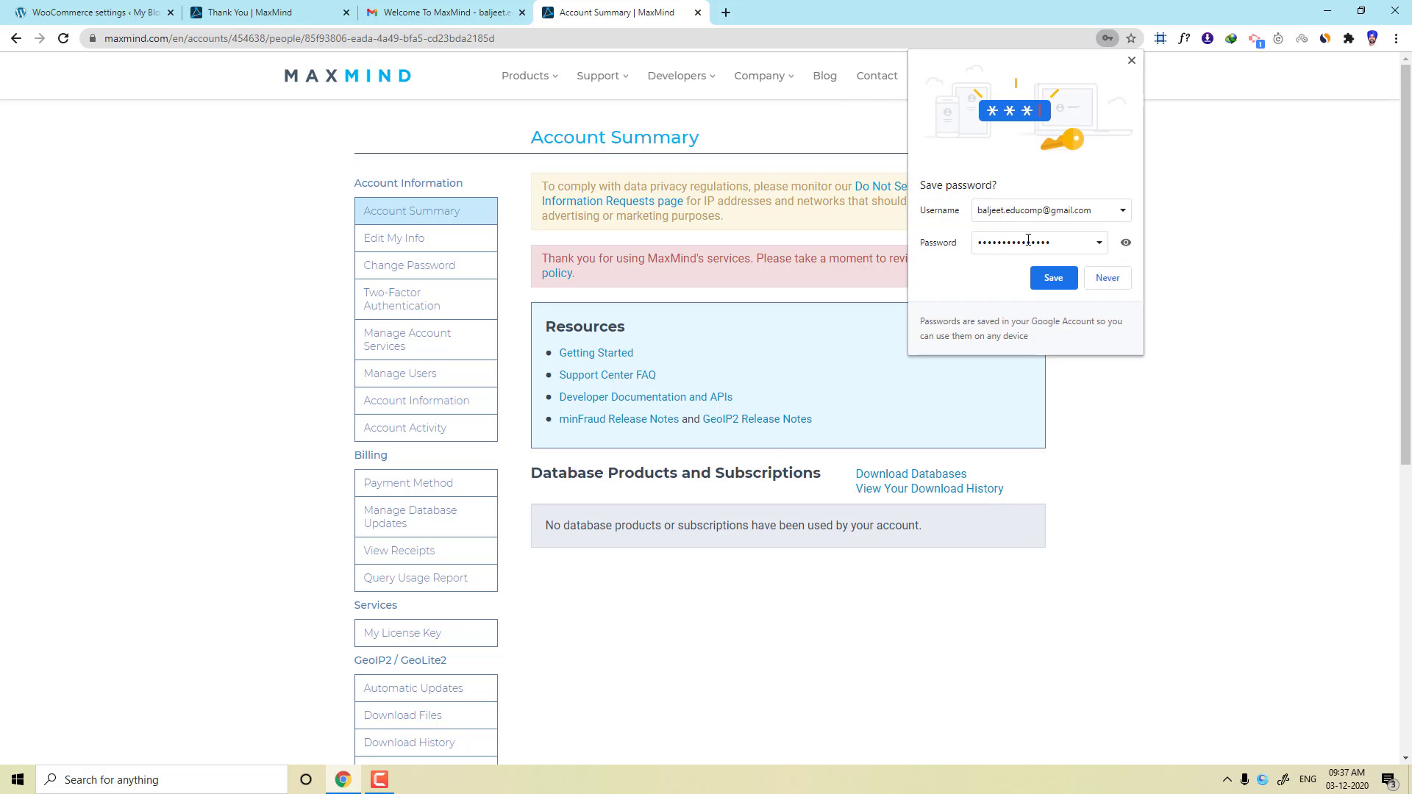
click(1057, 280)
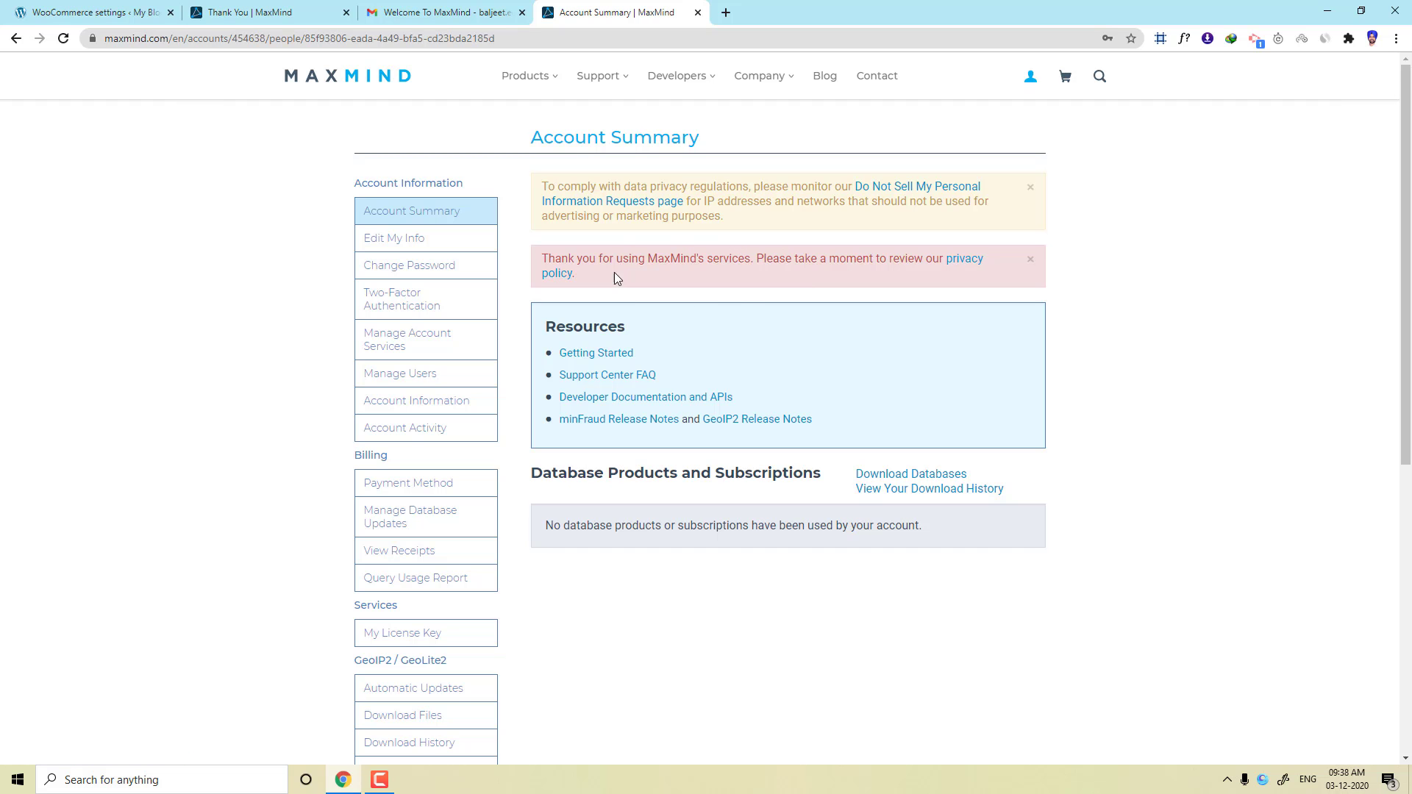
click(969, 263)
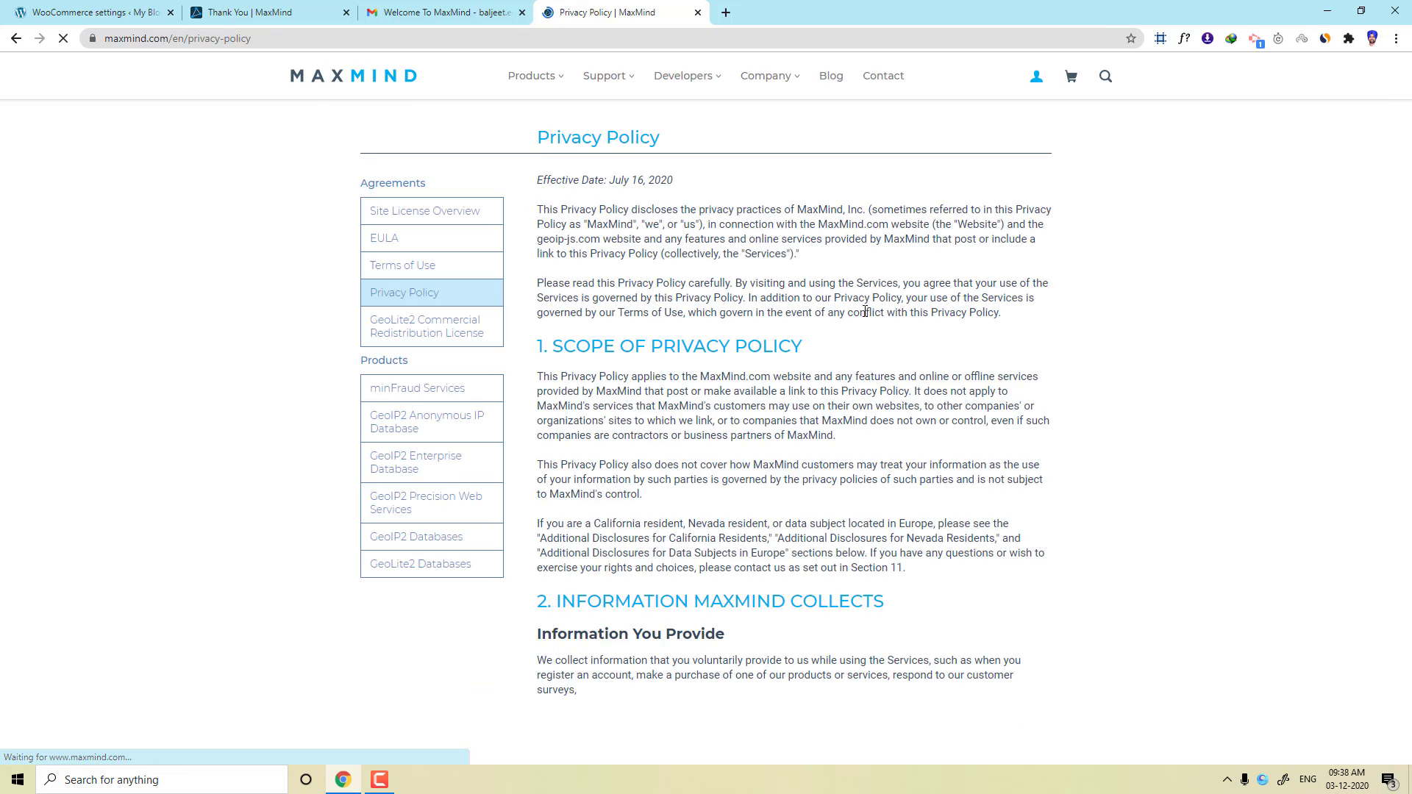
scroll(1323, 234, down, 5)
drag(1399, 125, 1316, 73)
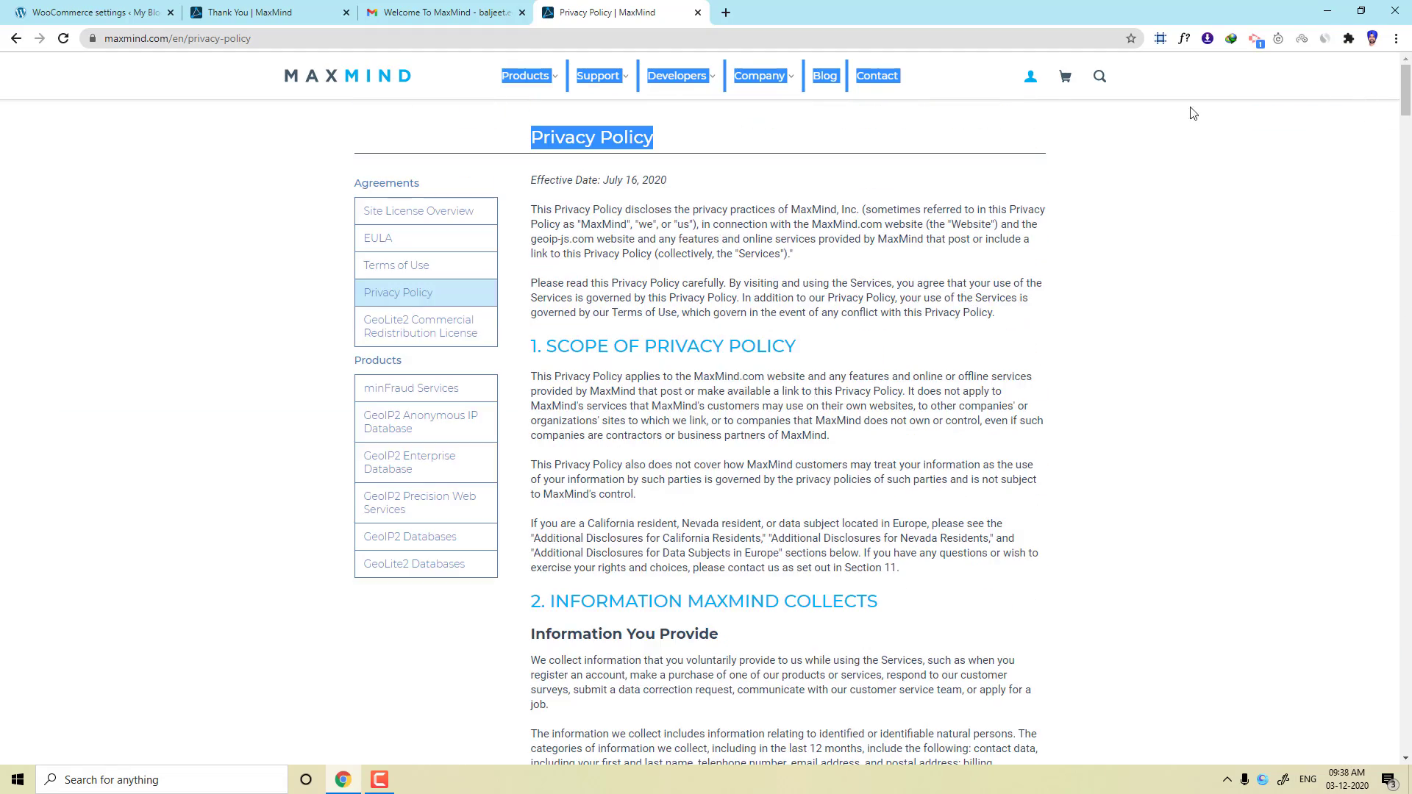
click(23, 38)
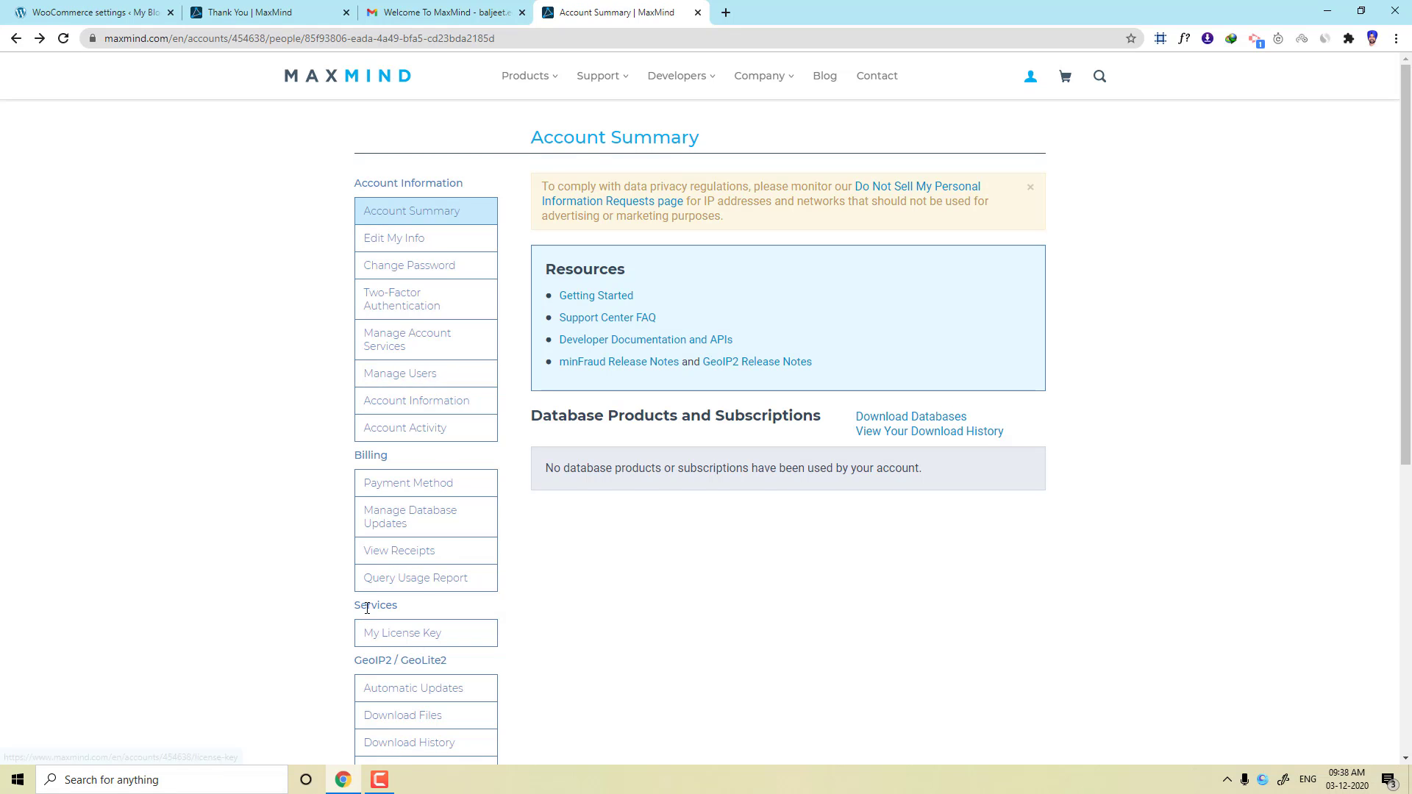
Generate a license key described 'WooCommerce', marked No for GeoIP Update, and copy it.
click(376, 634)
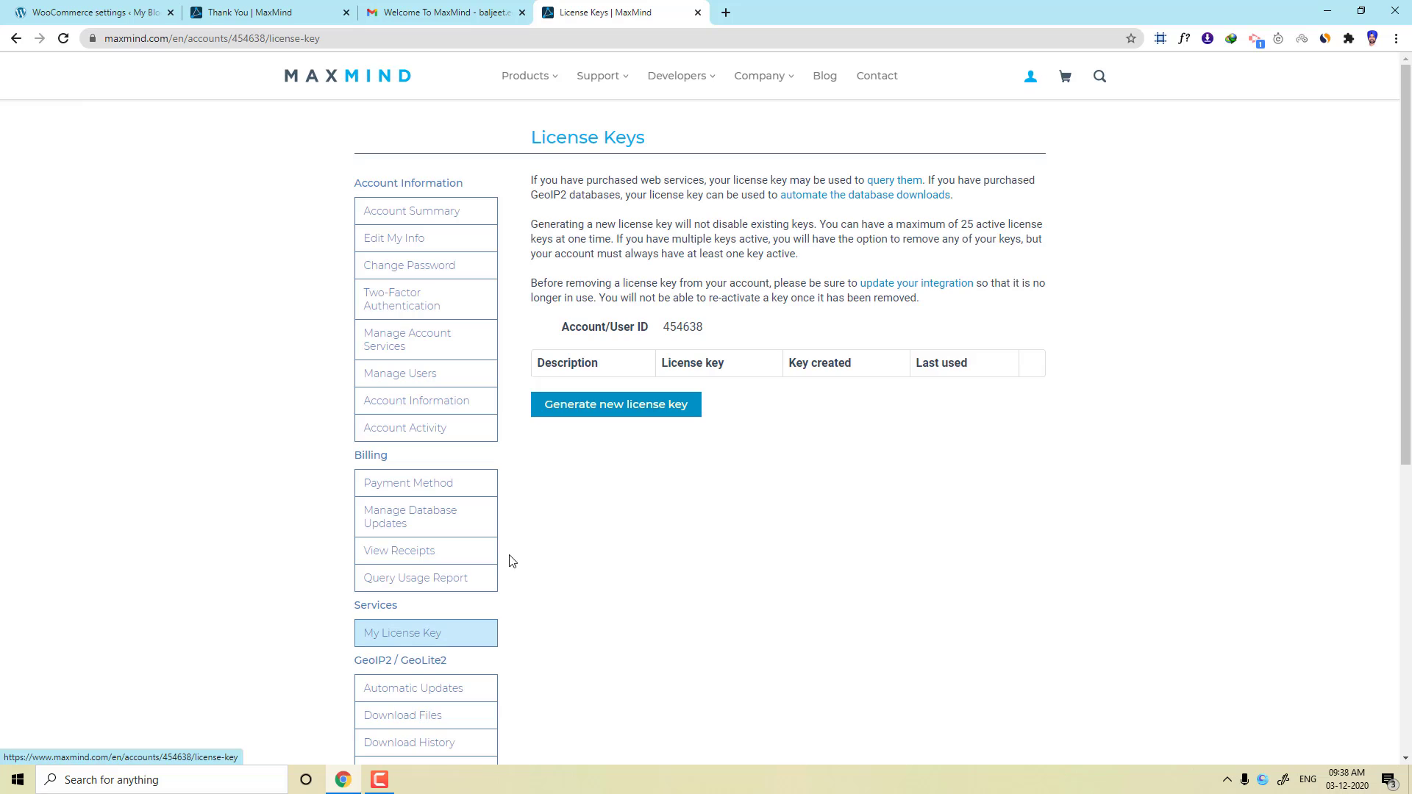
click(657, 411)
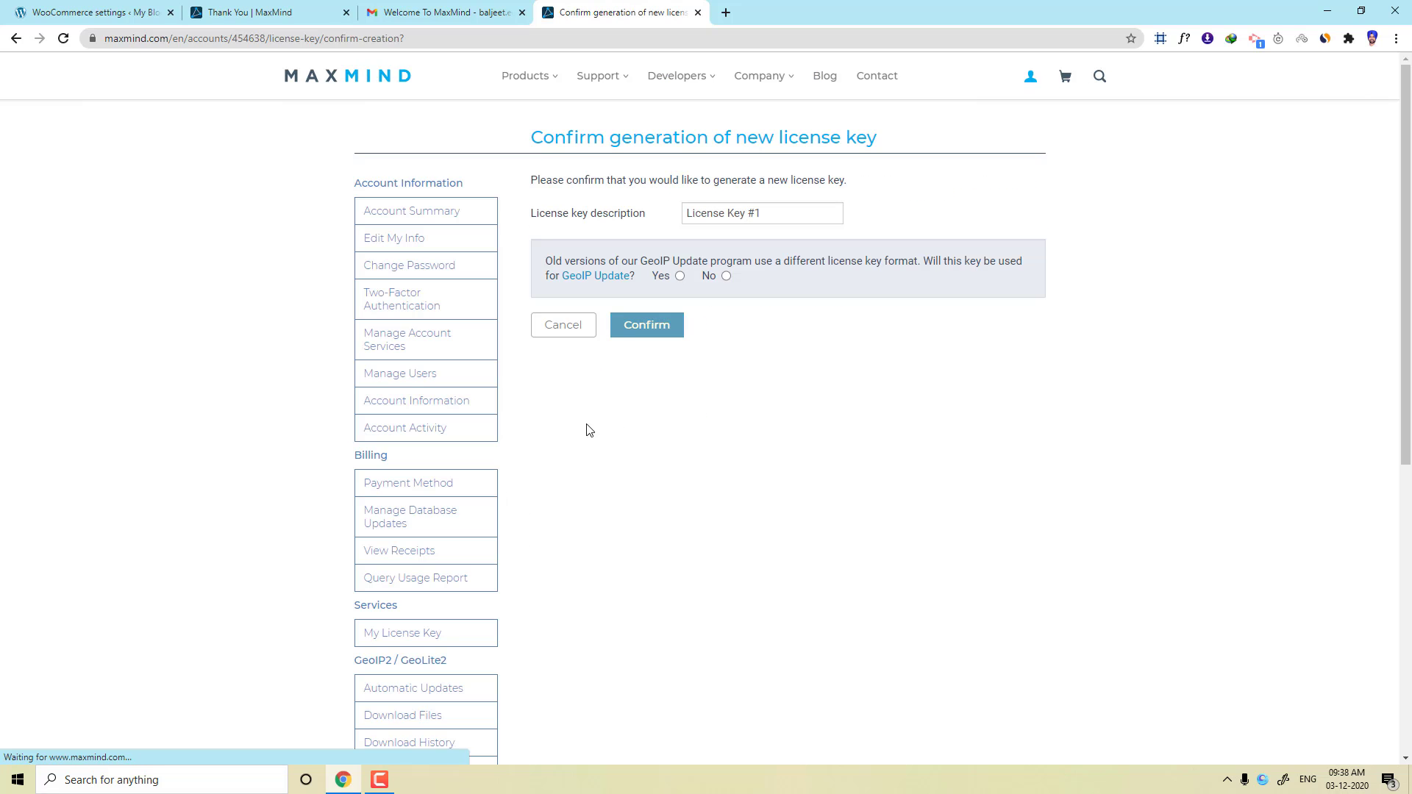
triple_click(772, 211)
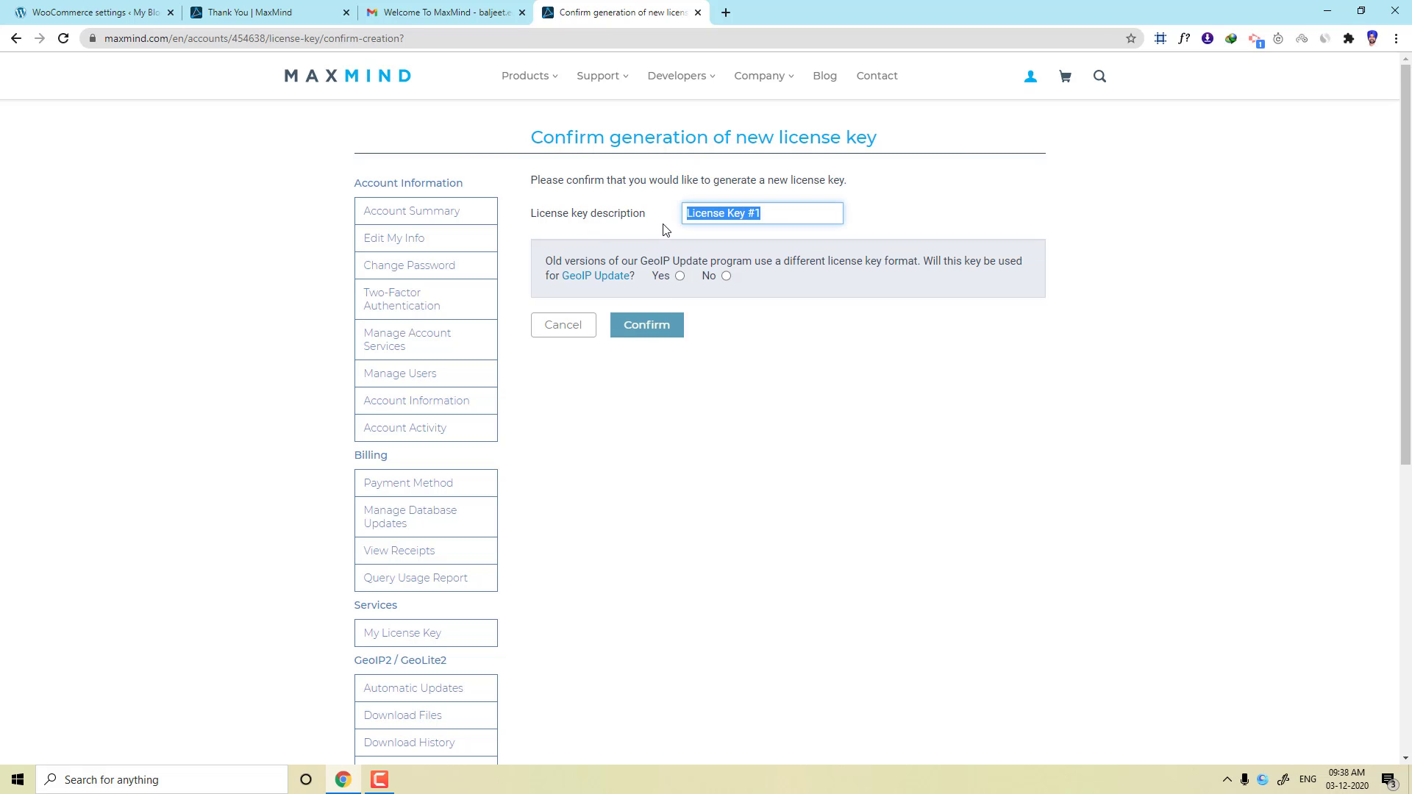
text(WooCommerce)
click(726, 277)
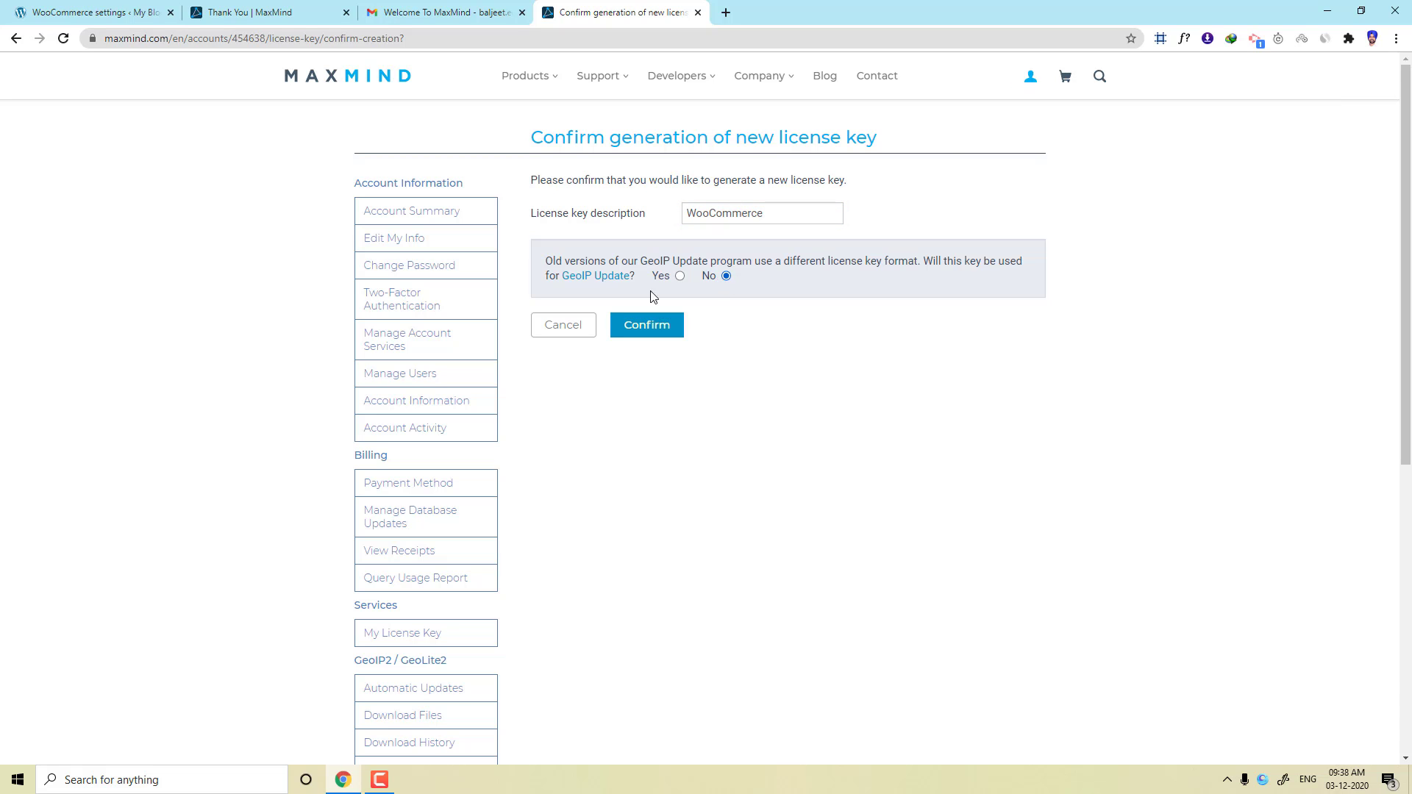
click(676, 321)
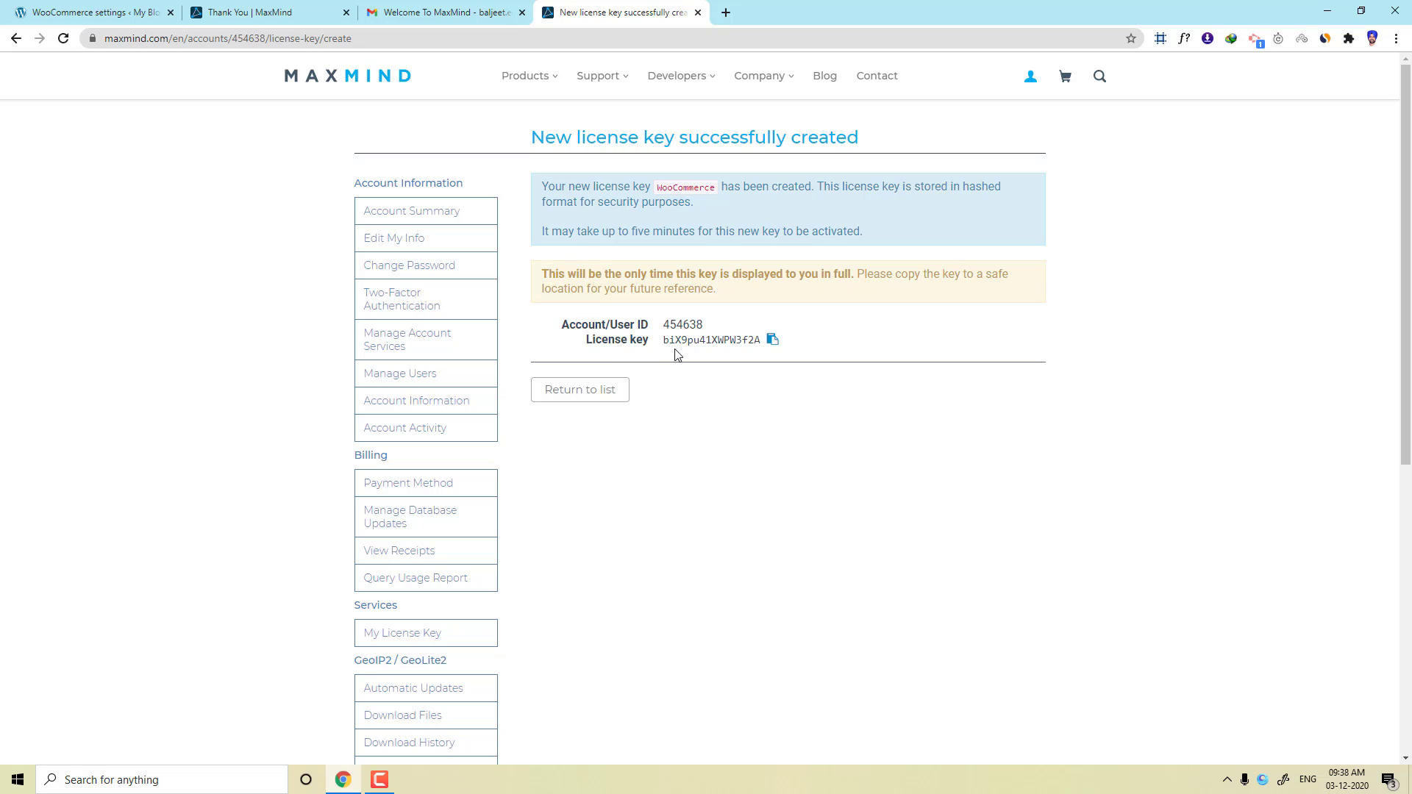
click(772, 339)
Paste the copied key into the MaxMind License Key field and save, dismissing Chrome's password prompt.
click(262, 9)
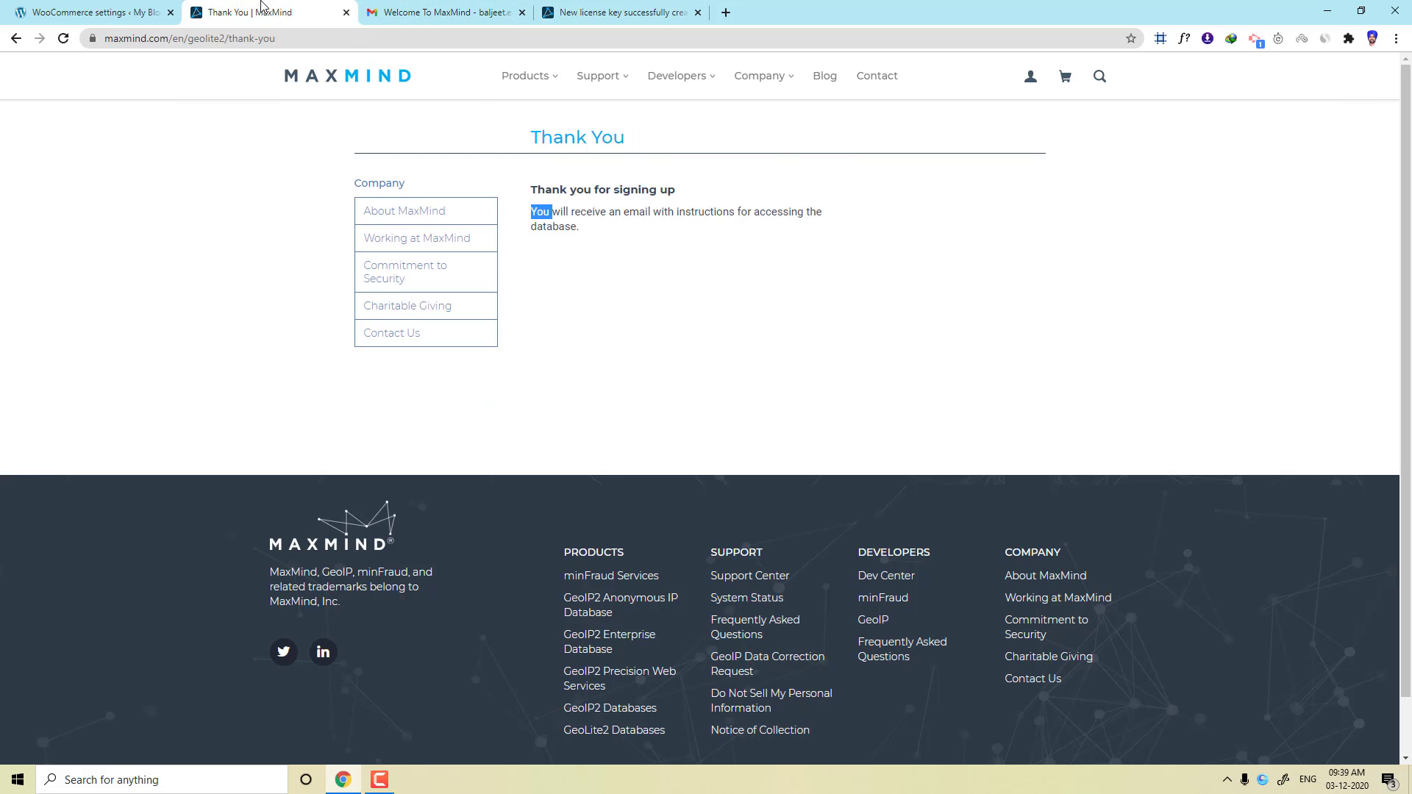
click(101, 6)
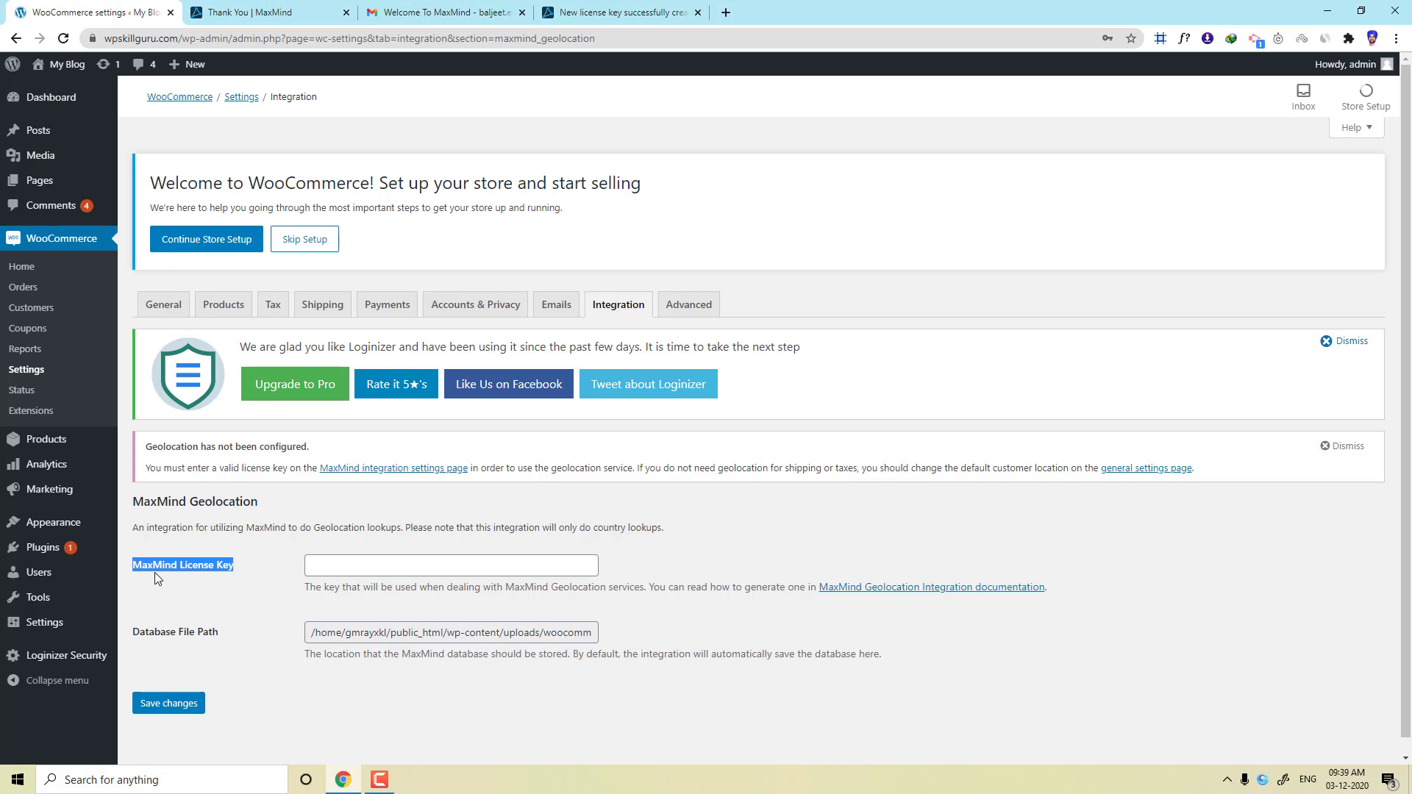
click(356, 566)
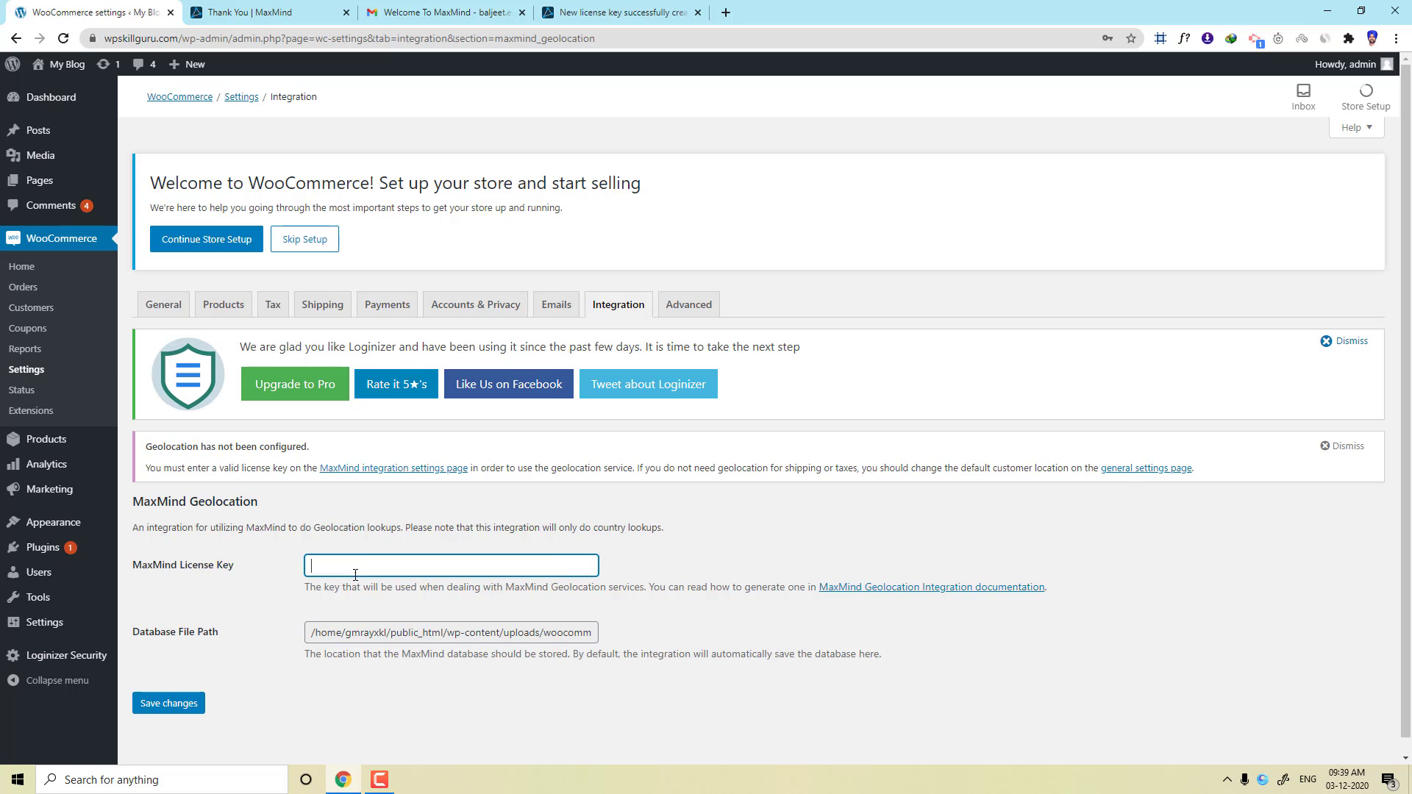
right_click(356, 566)
click(392, 439)
click(163, 704)
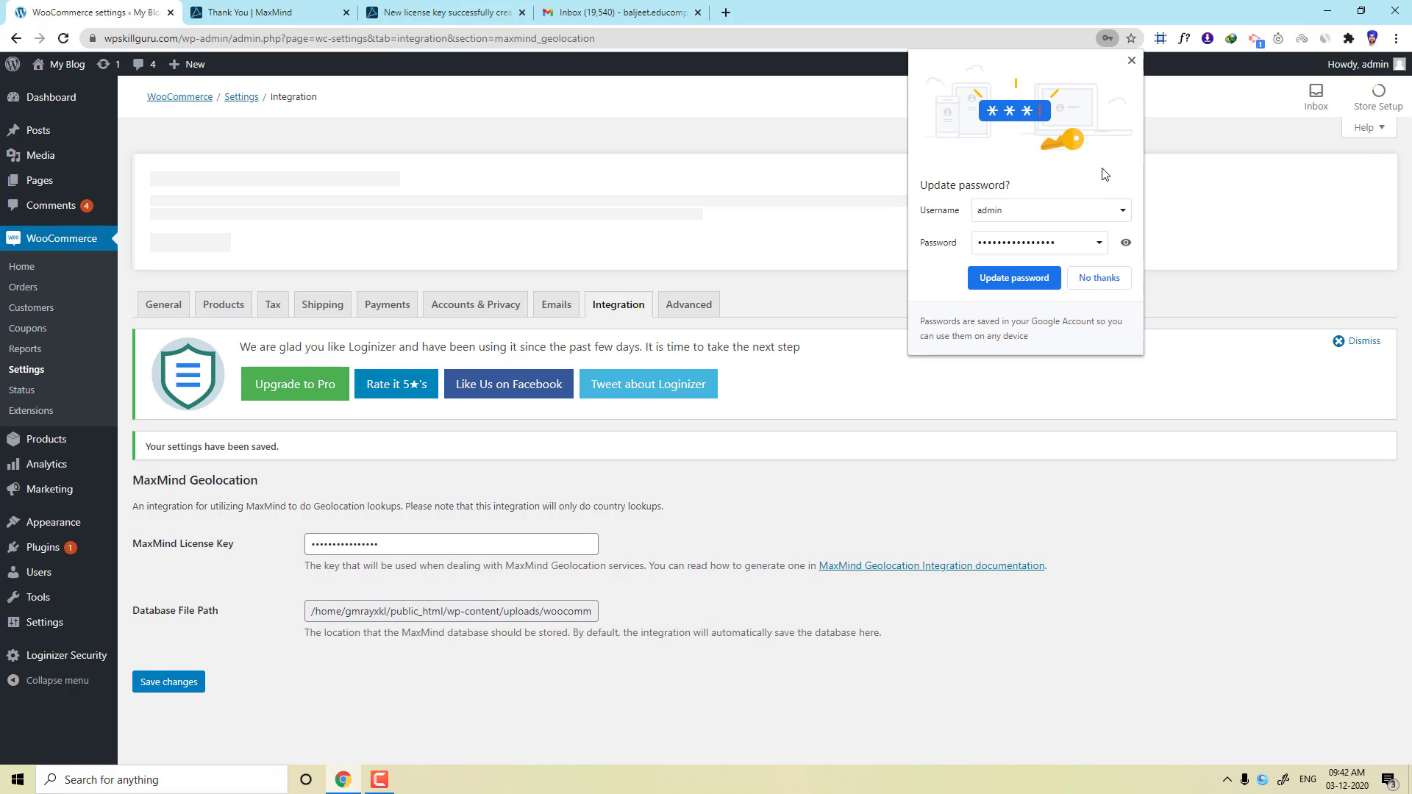
click(1131, 61)
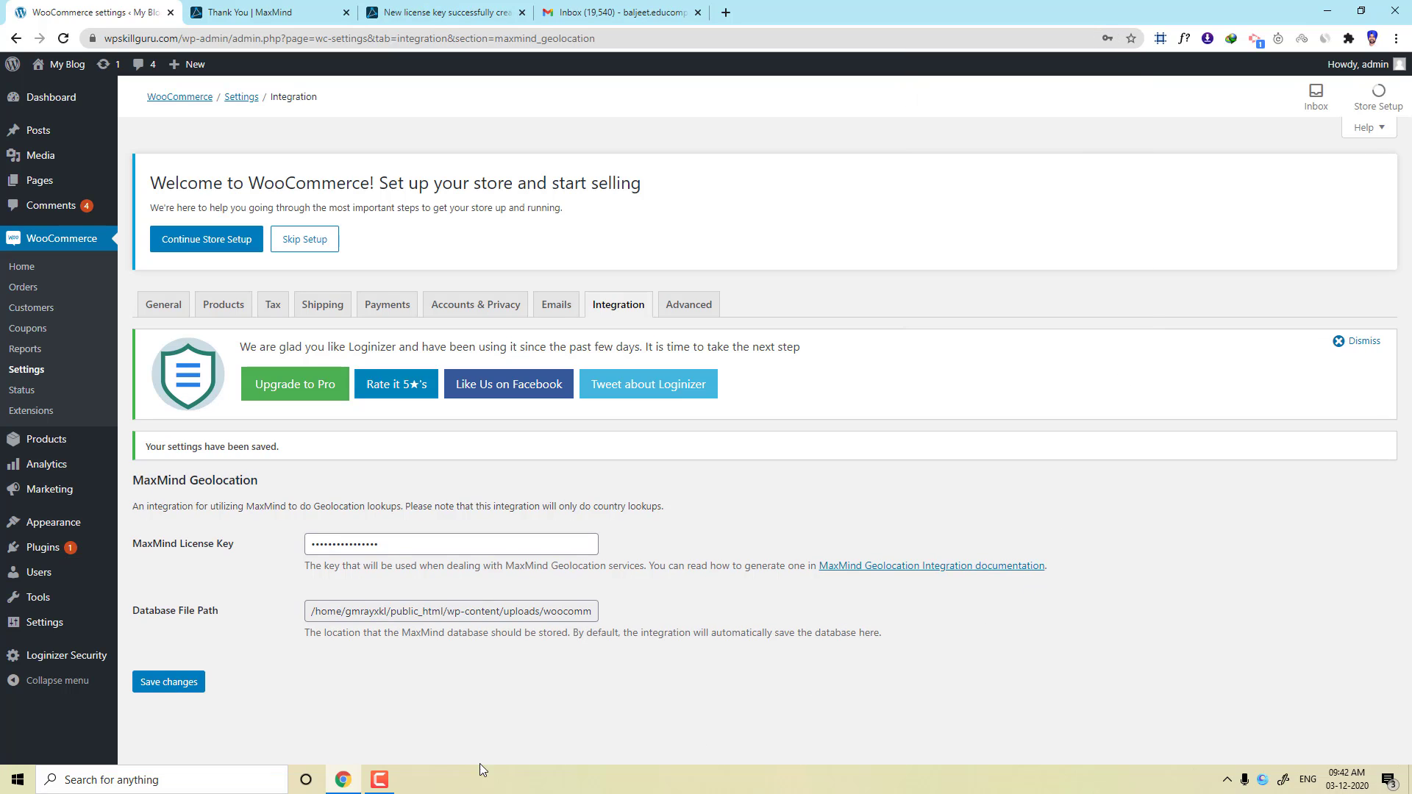